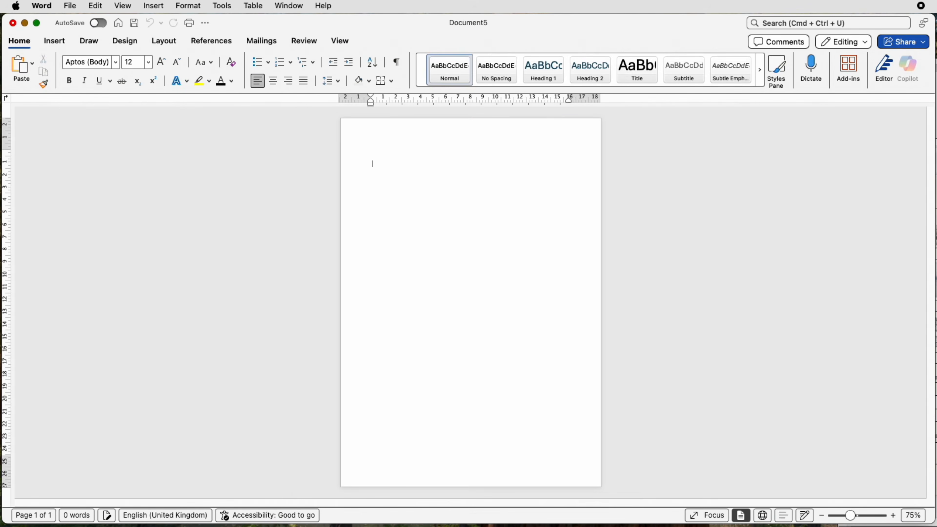
Insert a table with 3 columns and 12 rows below a blank first line
key(Return)
click(64, 46)
click(113, 65)
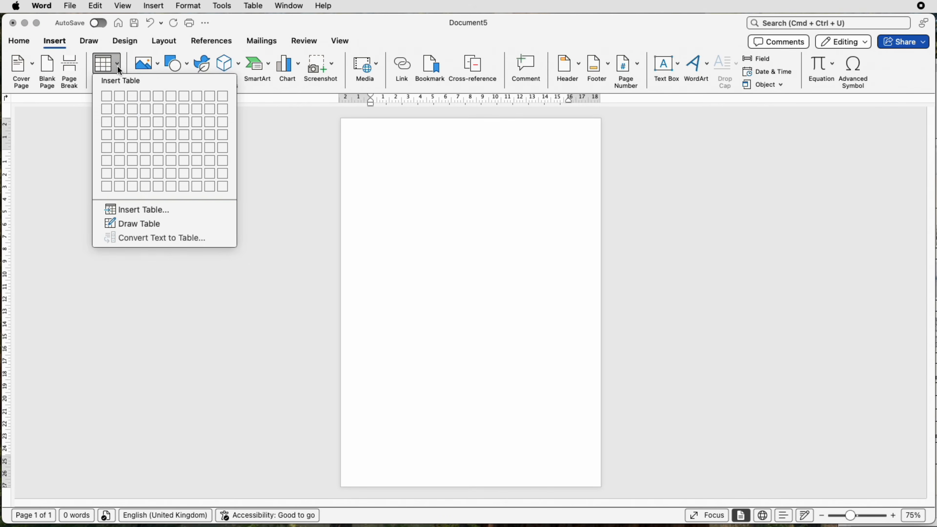
click(133, 209)
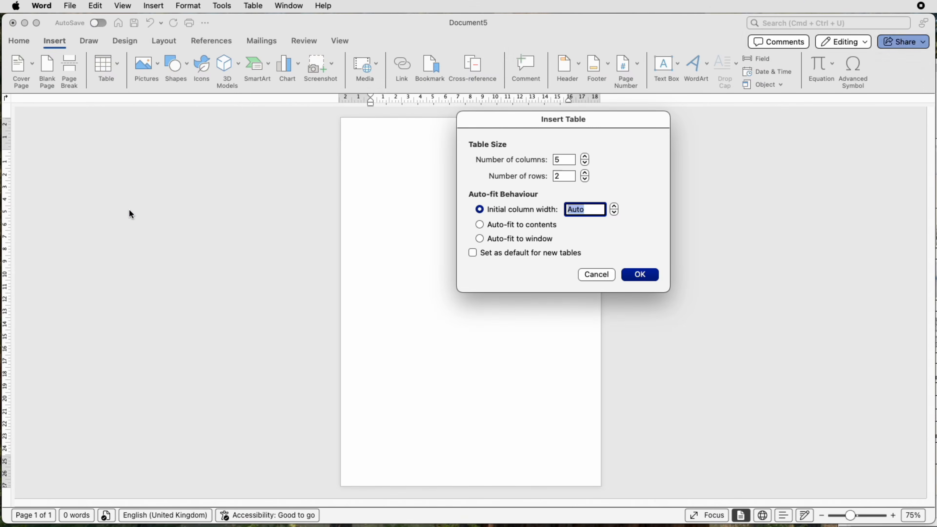
double_click(562, 160)
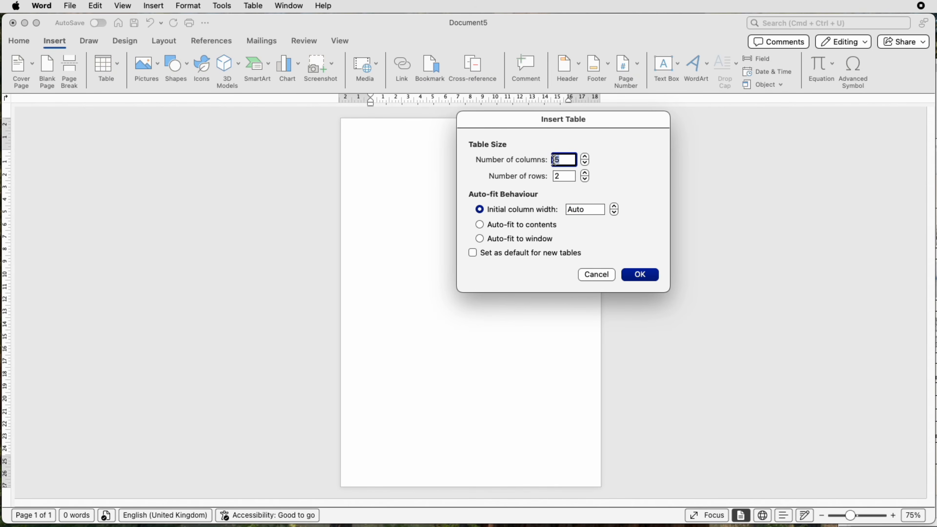
text(3)
double_click(554, 175)
text(1)
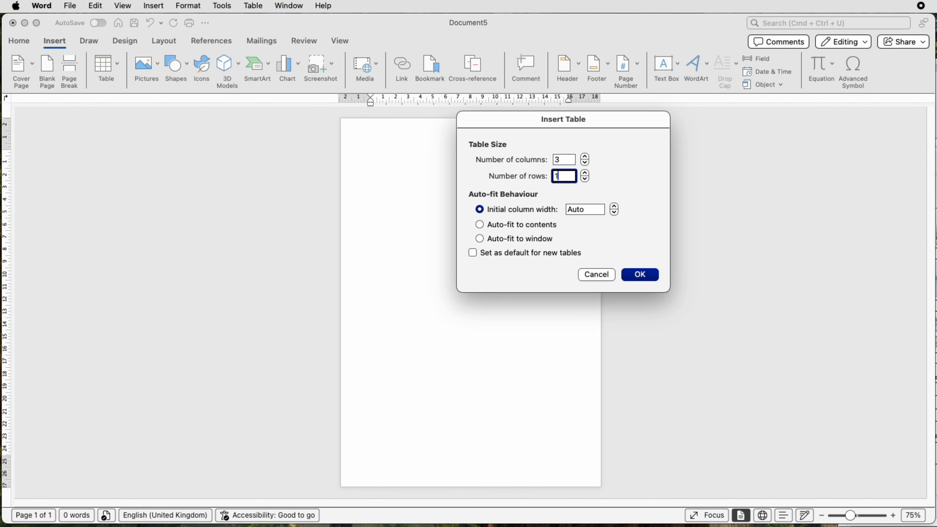
text(2)
click(641, 275)
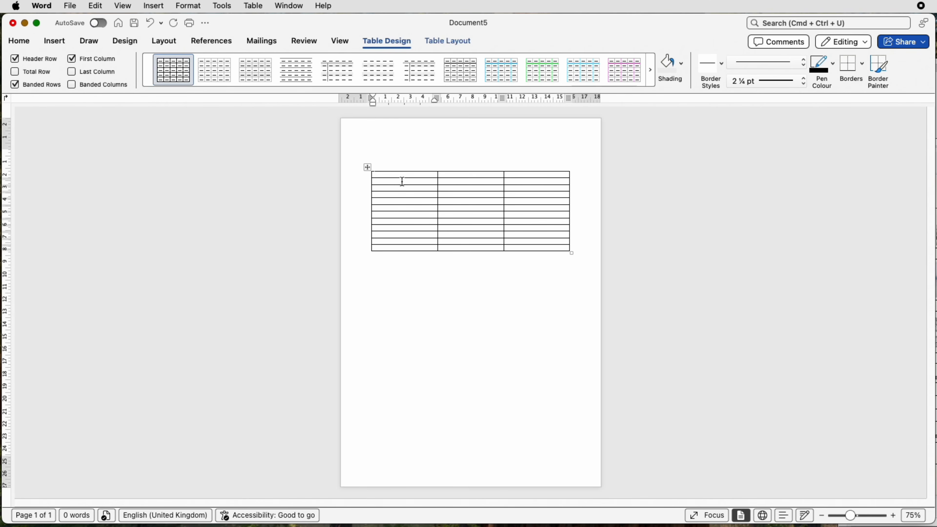
Set every row of the table to 0.9 cm high and align the cell contents centre left
click(367, 167)
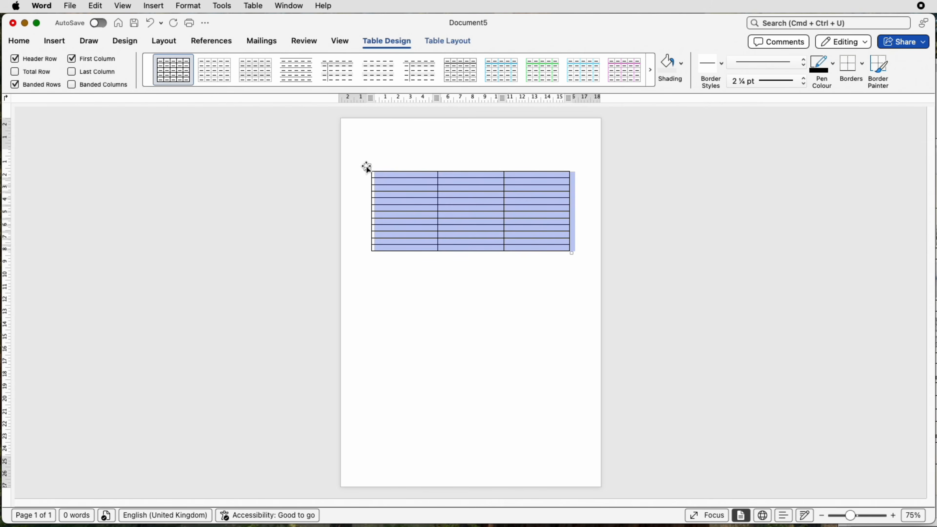
click(456, 41)
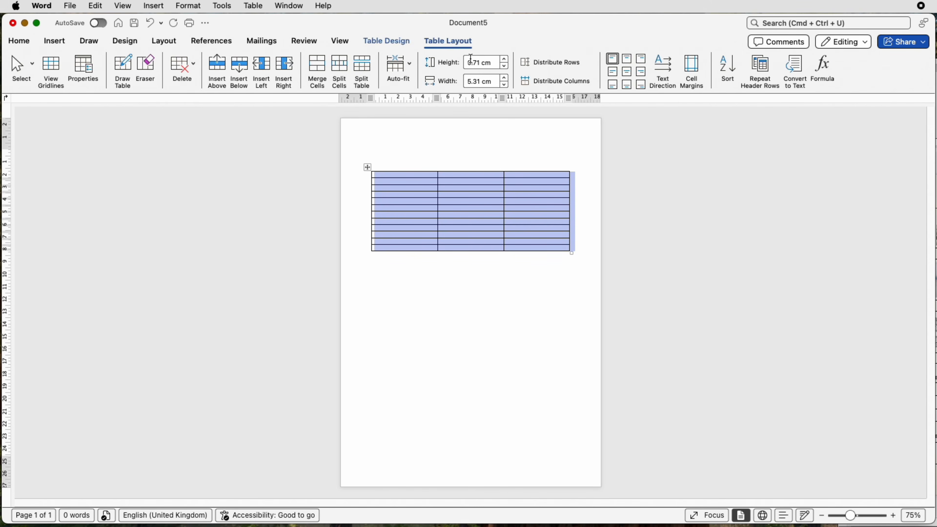
drag(492, 62, 466, 60)
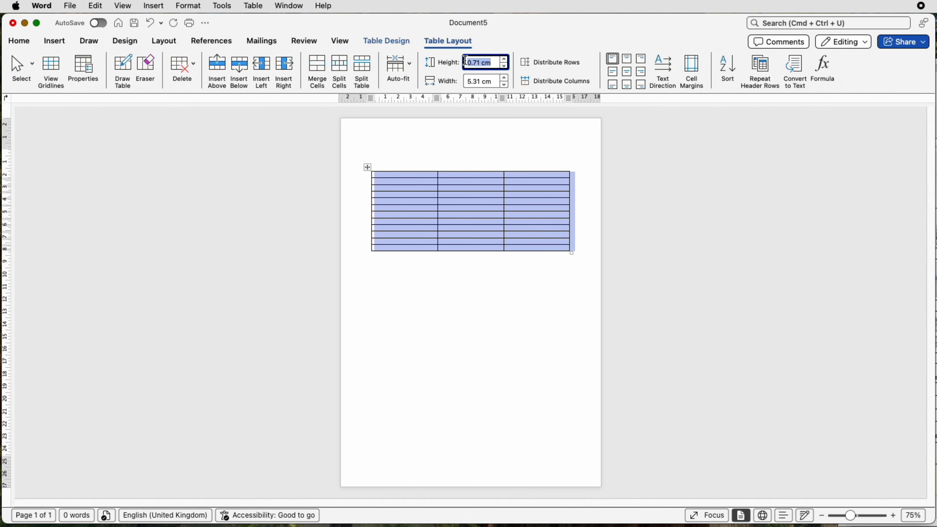
key(BackSpace)
key(Return)
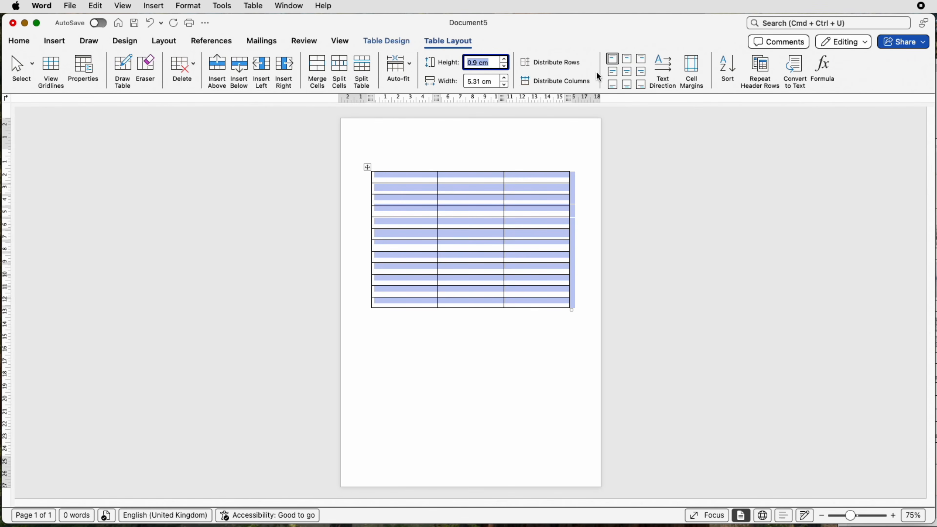
click(613, 73)
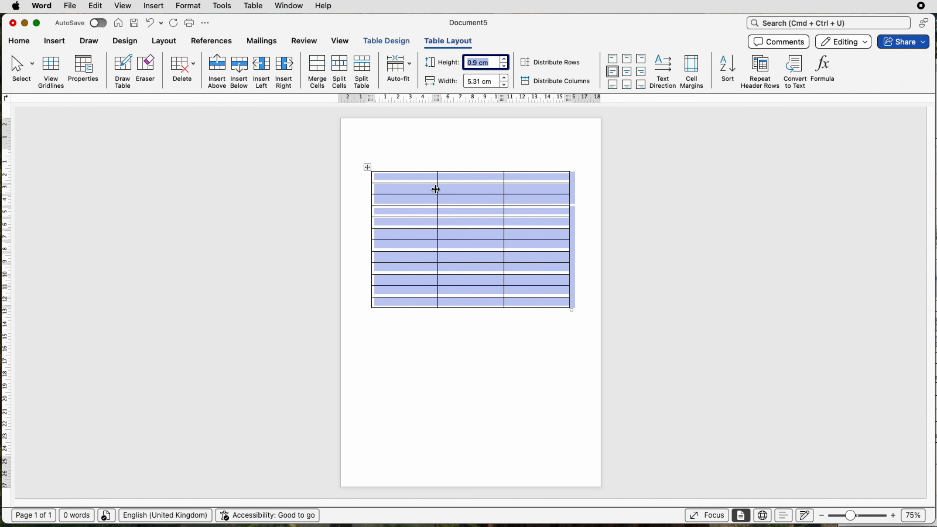
click(411, 179)
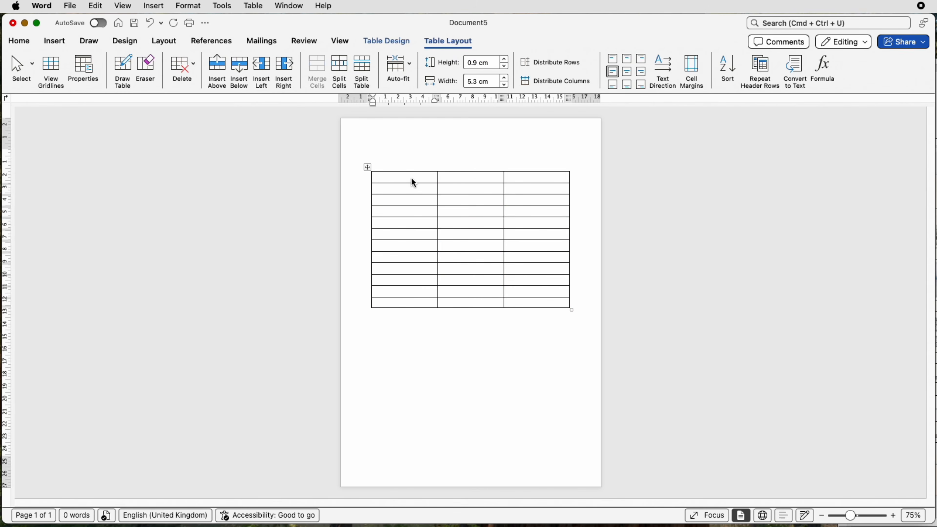
Set the height of the table's first row to 3 cm
drag(396, 176, 517, 181)
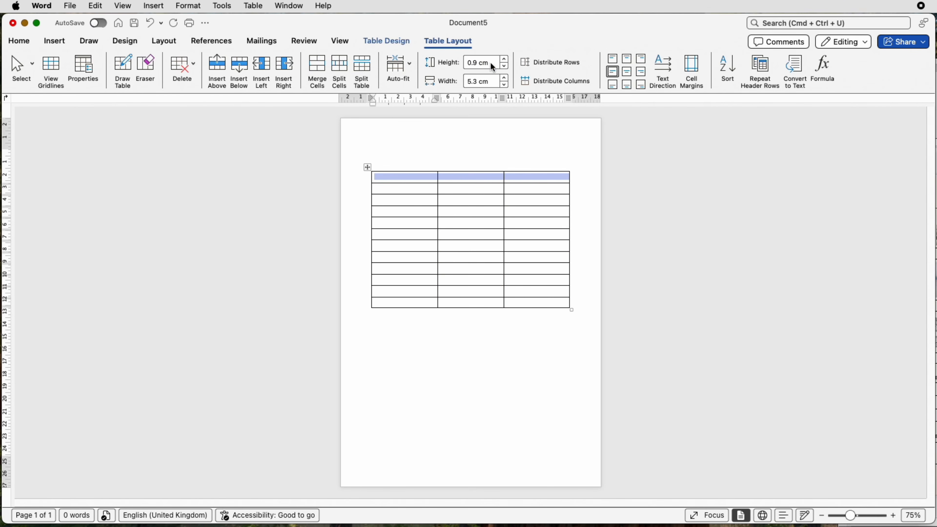
drag(487, 62, 467, 68)
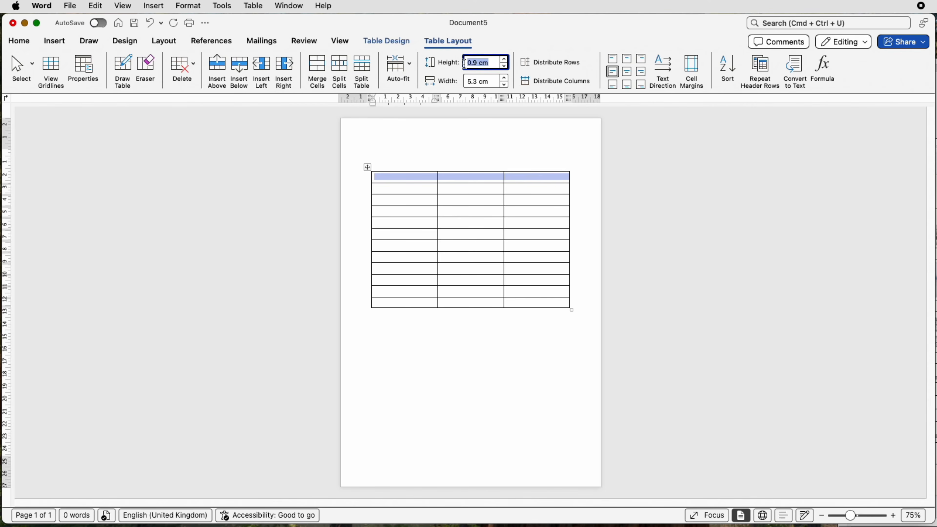
text(3)
key(Return)
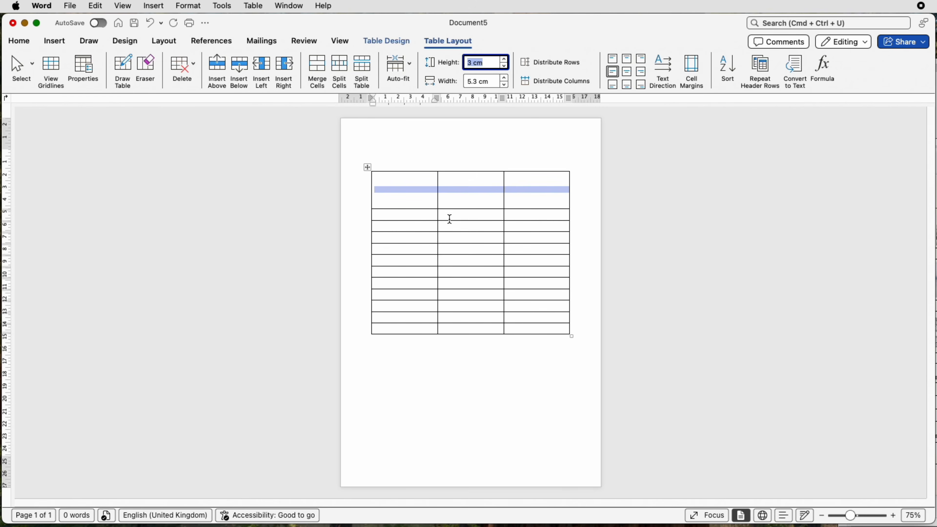
Set the height of the table's third row to 3 cm
drag(429, 225, 515, 226)
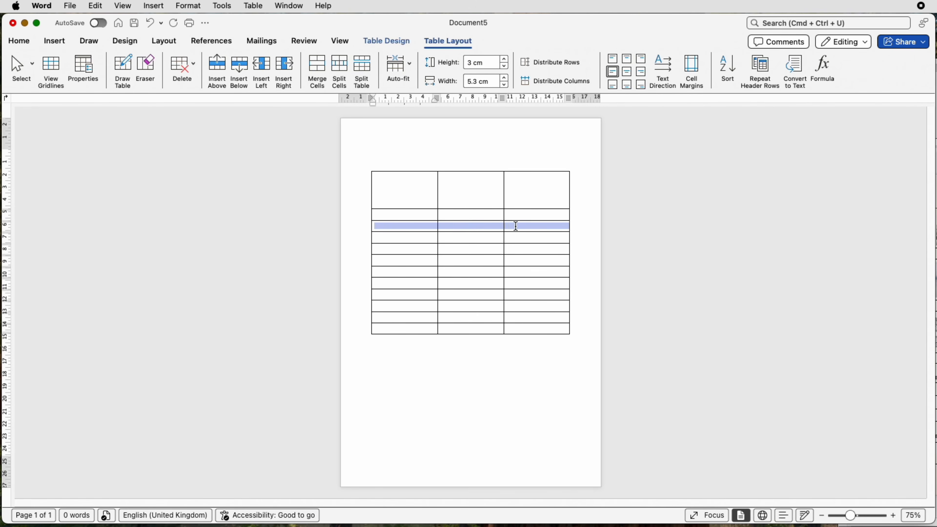
click(490, 63)
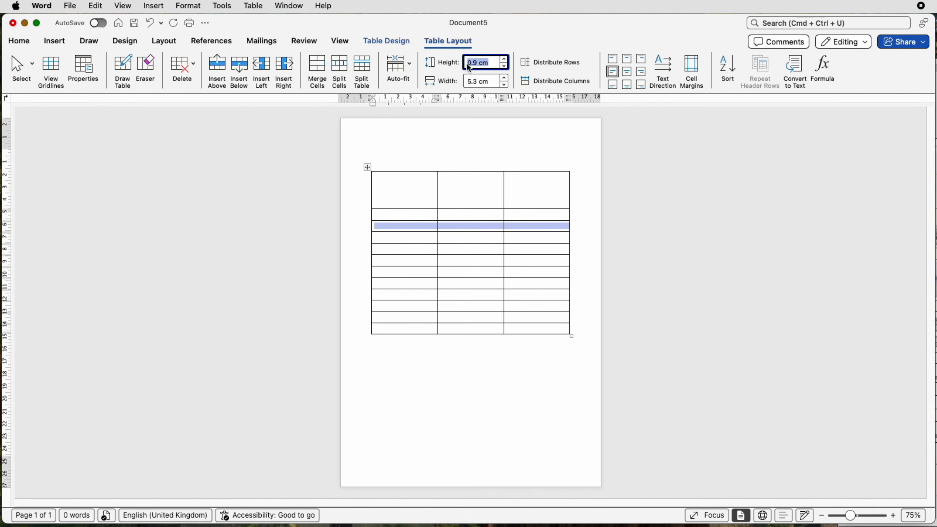
text(3)
key(Return)
Set the height of the table's fifth row to 3 cm
drag(511, 273, 428, 273)
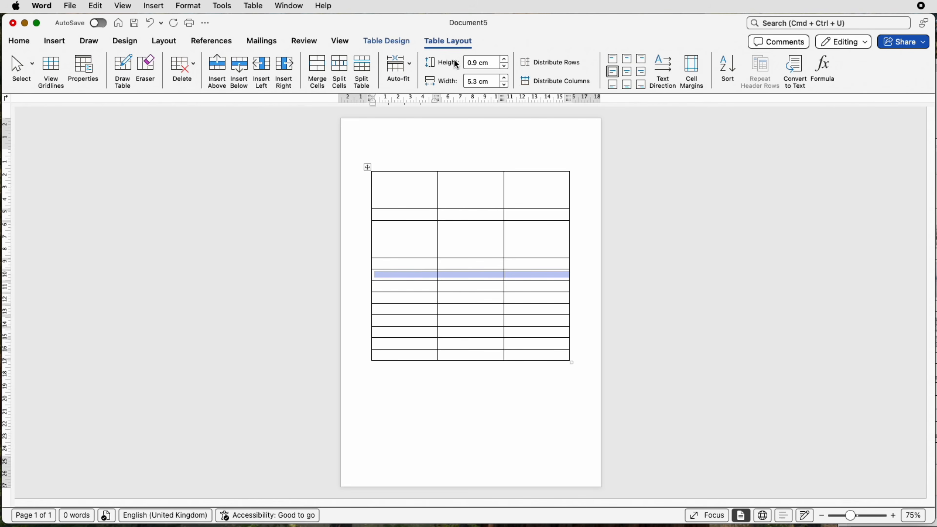
click(488, 65)
triple_click(487, 66)
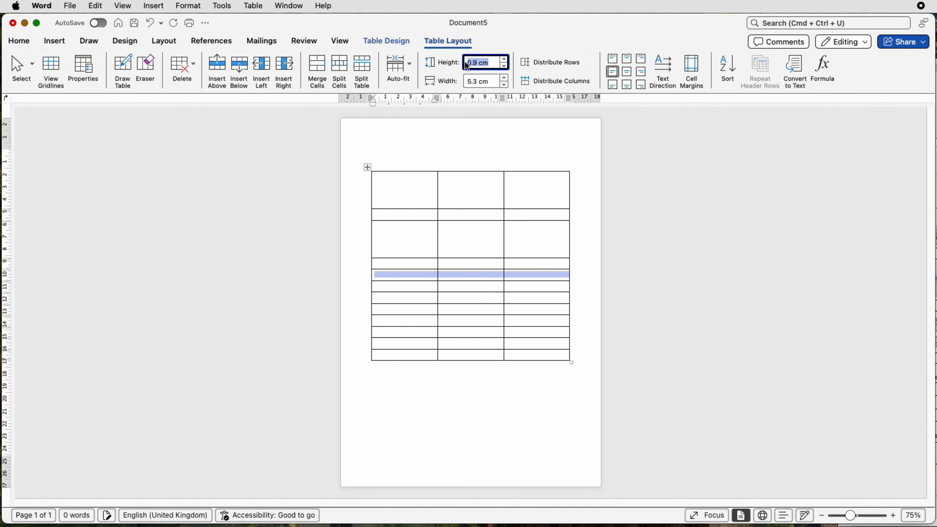
text(3)
key(Return)
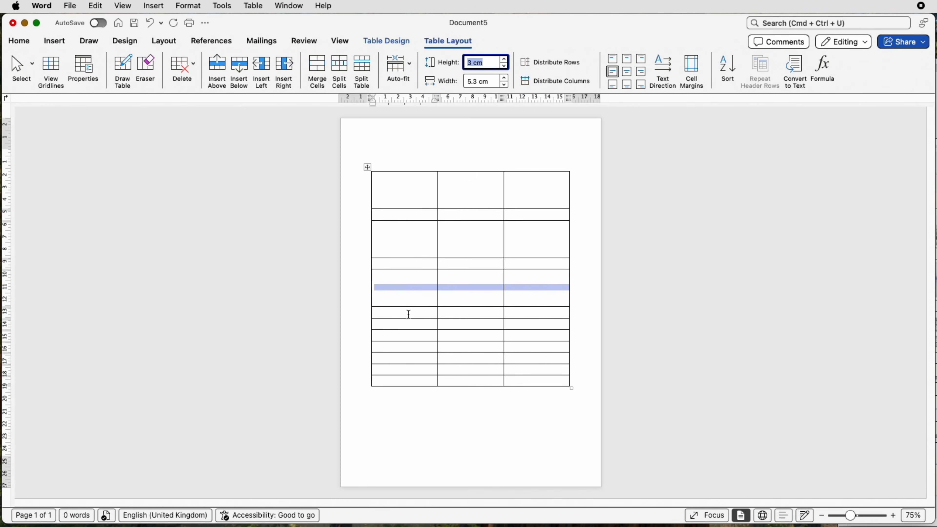
Split the table before its seventh row, and split the resulting lower table before its fifth row
click(421, 323)
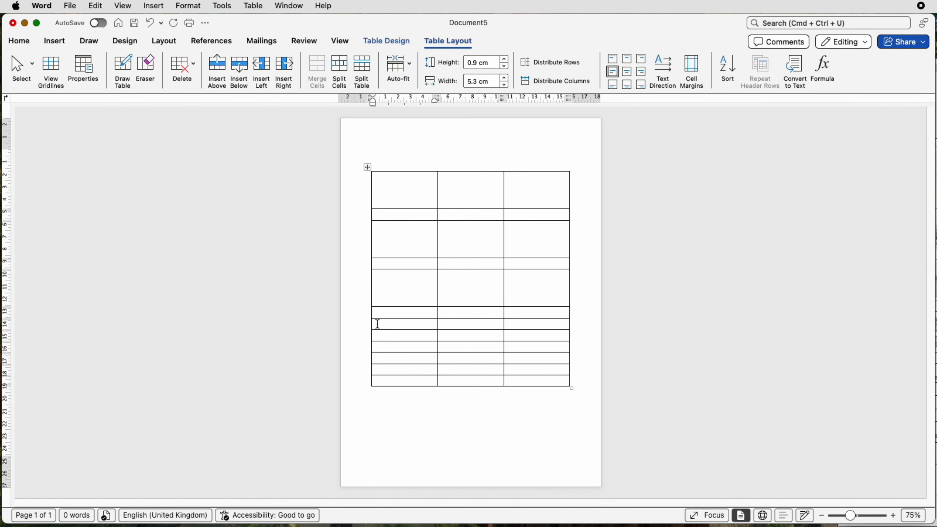
click(363, 71)
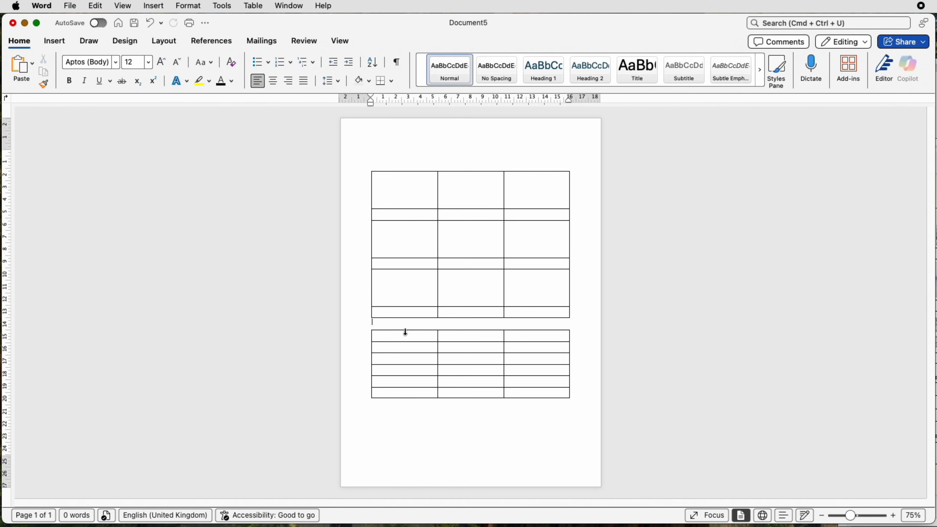
click(405, 380)
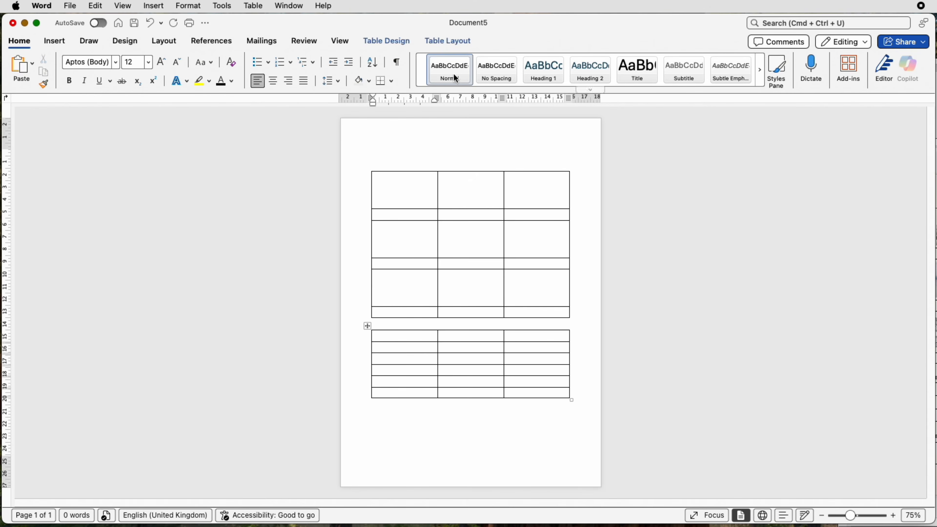
click(456, 42)
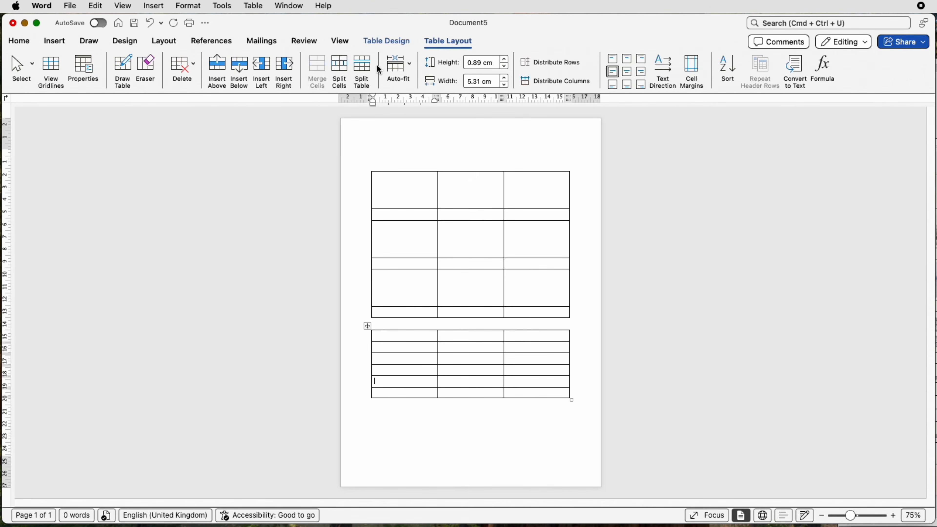
click(366, 70)
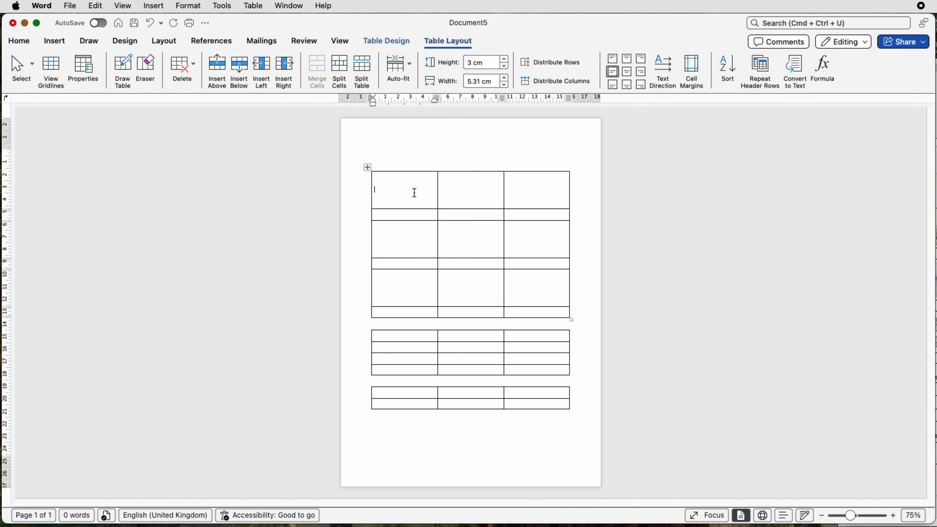
Apply Fixed Column Width to the first, third and fifth rows of the first table
drag(415, 192, 523, 193)
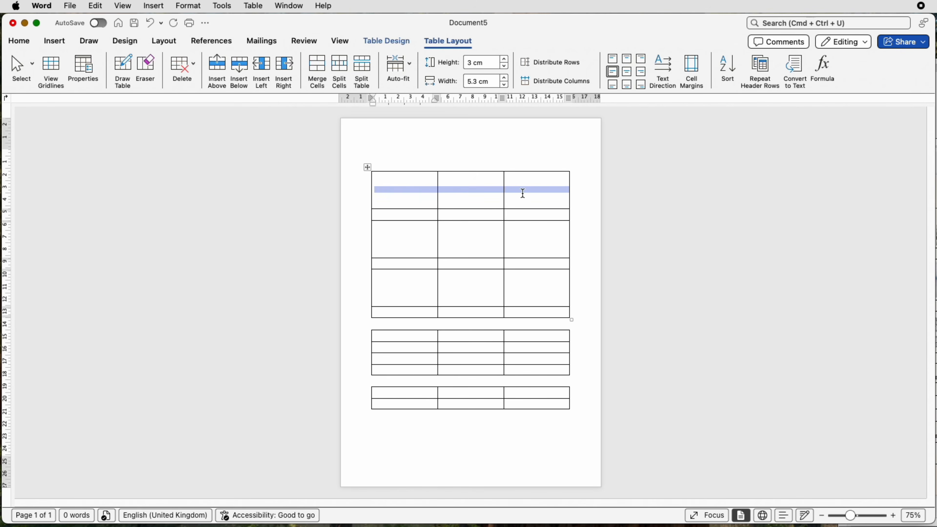
click(410, 68)
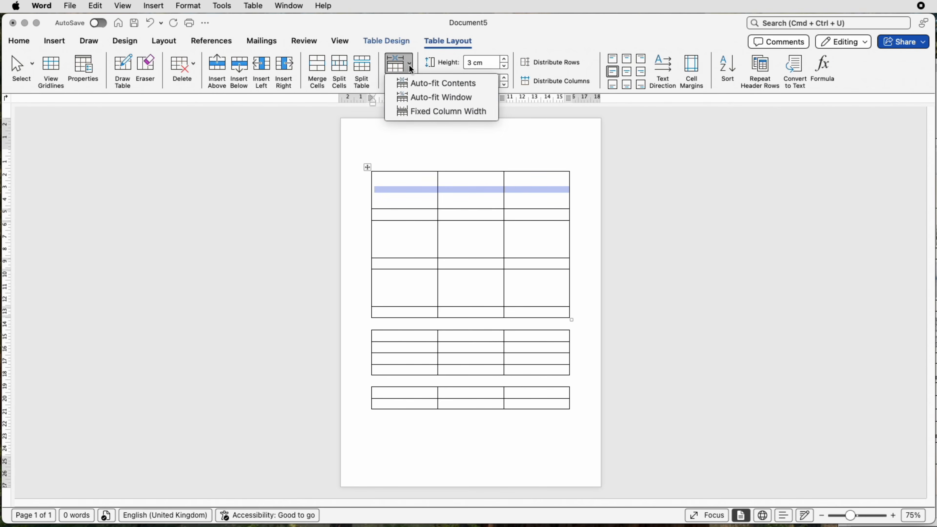
click(416, 113)
drag(418, 242, 505, 242)
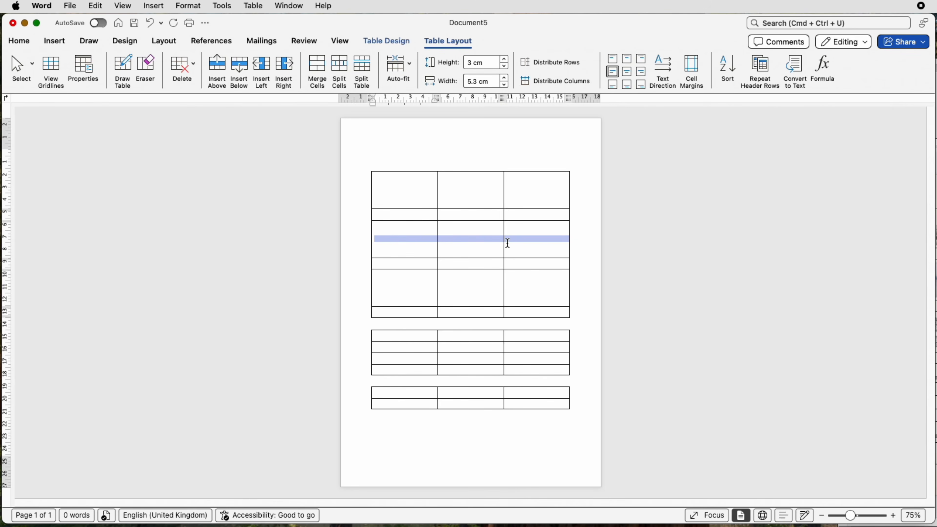
click(412, 70)
click(416, 114)
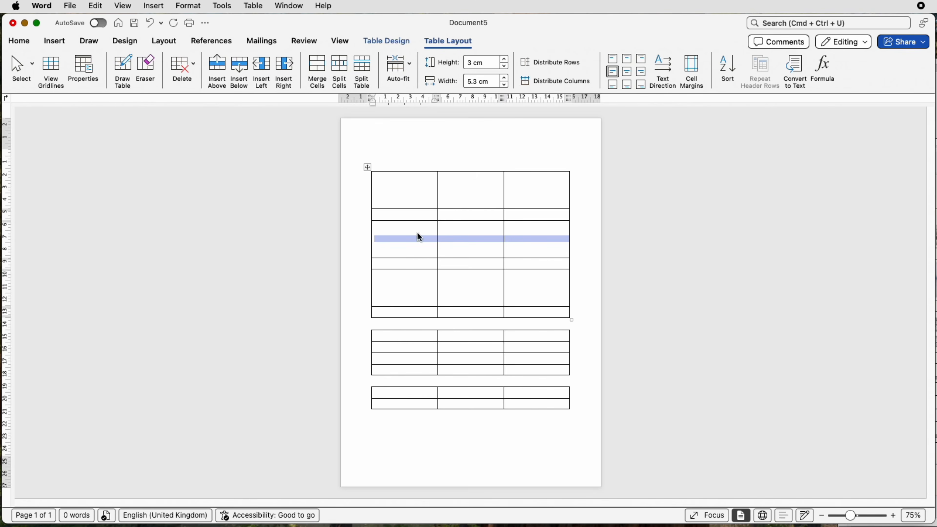
drag(419, 285, 519, 286)
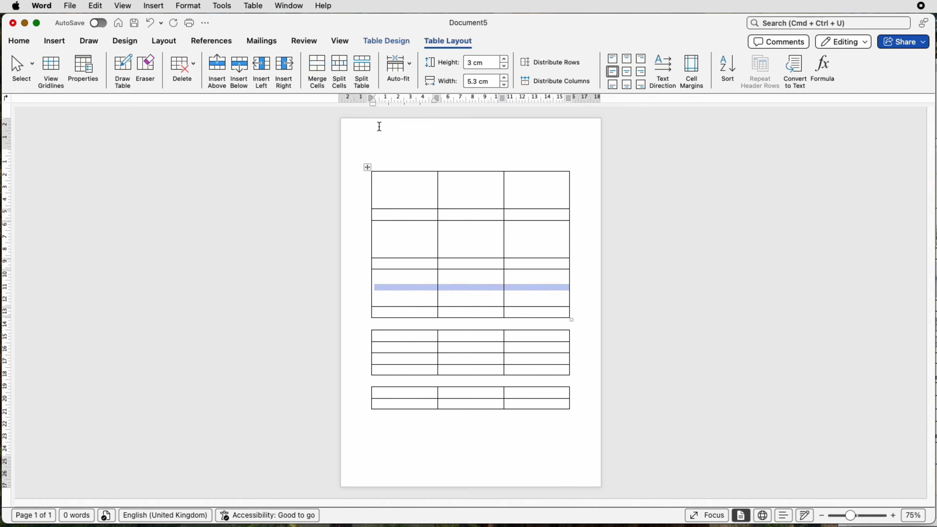
click(409, 66)
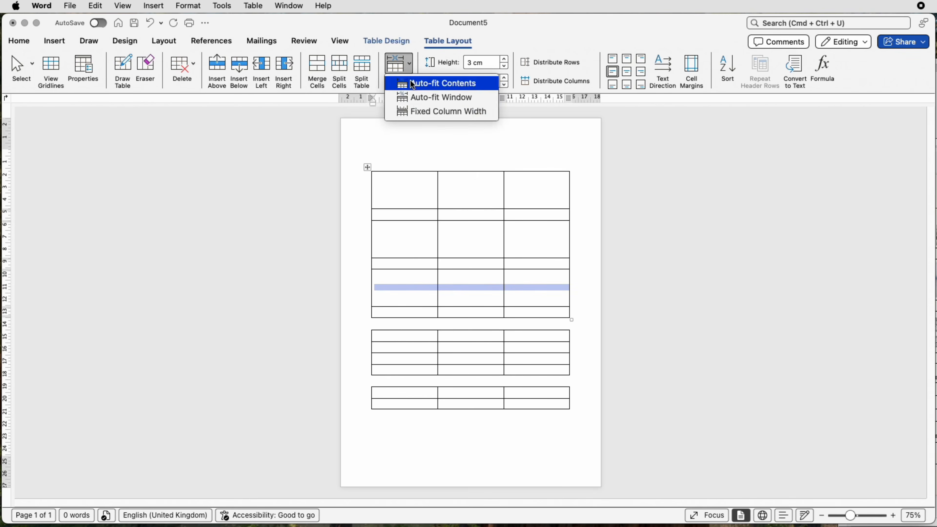
click(417, 114)
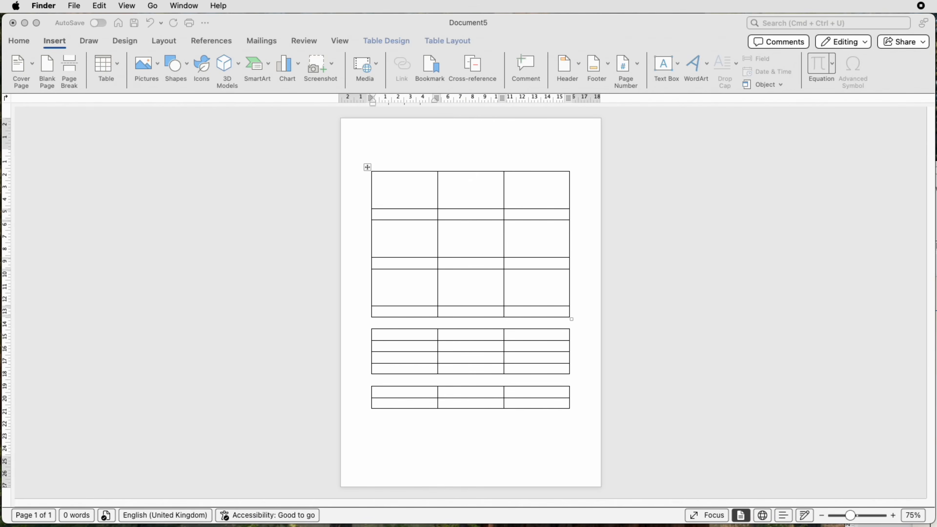
Bring Finder's Vision Board folder beside the document and insert the beach, campervan and girl images into the third row, in that order
drag(936, 63, 791, 62)
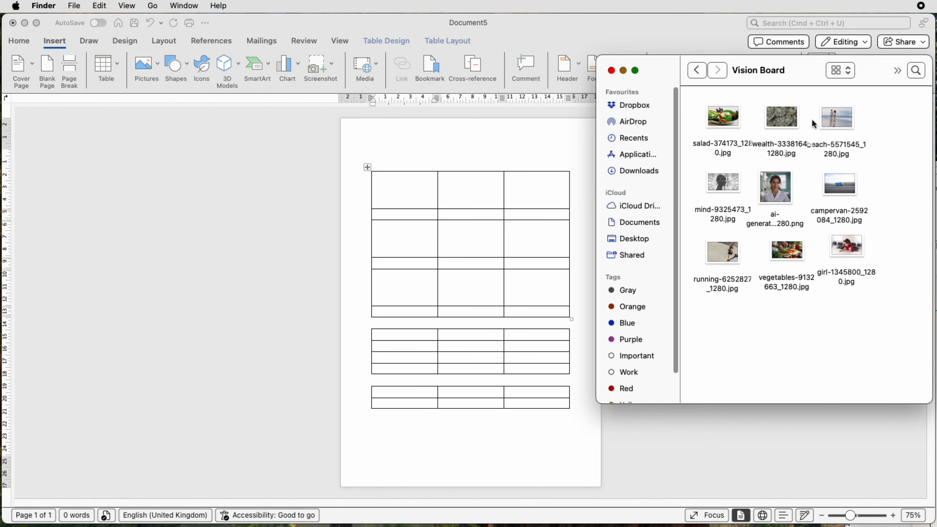
drag(835, 118, 412, 243)
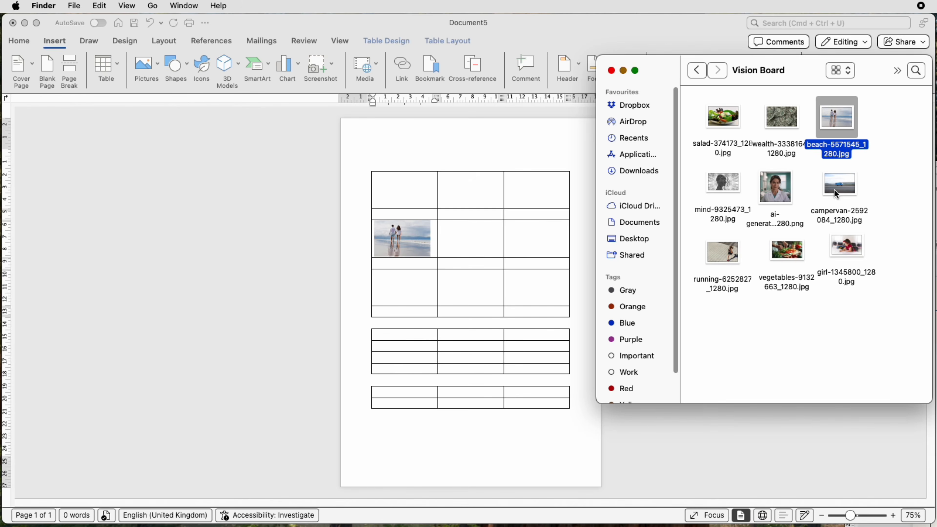
drag(836, 194, 466, 245)
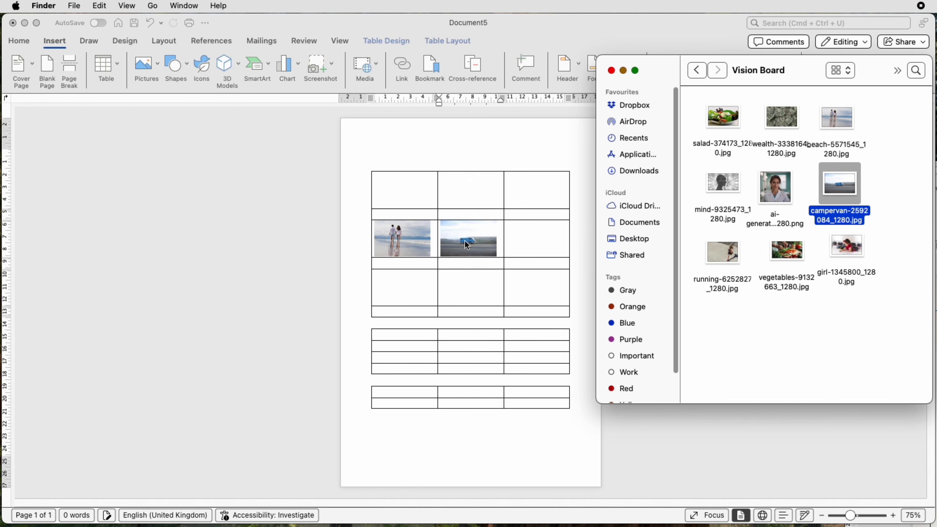
drag(845, 245, 540, 238)
Insert the salad, wealth and ai-generated images across the first row, and the mind, vegetables and running images across the fifth row
drag(721, 255, 555, 275)
drag(787, 251, 477, 291)
drag(723, 116, 404, 190)
drag(781, 117, 470, 190)
drag(774, 187, 535, 190)
drag(722, 183, 404, 288)
click(461, 240)
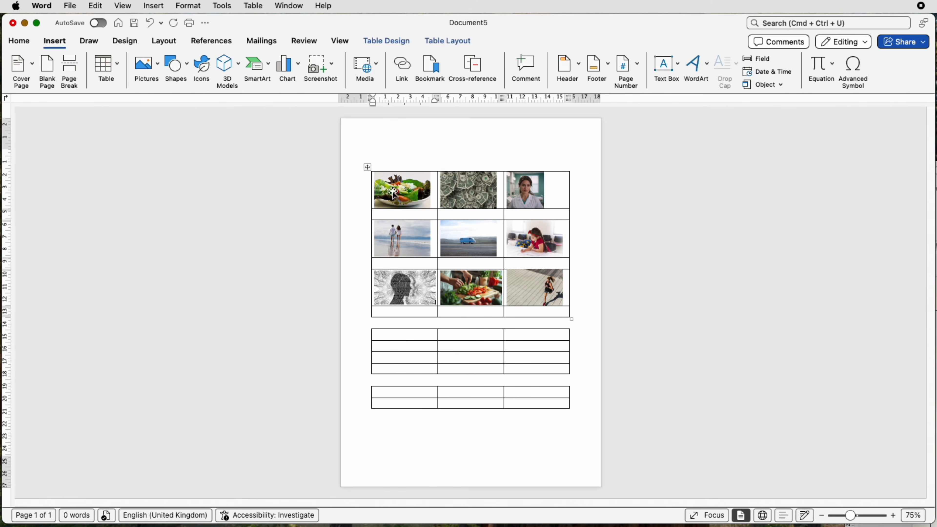
Centre the contents of every cell in the first table both horizontally and vertically
click(367, 168)
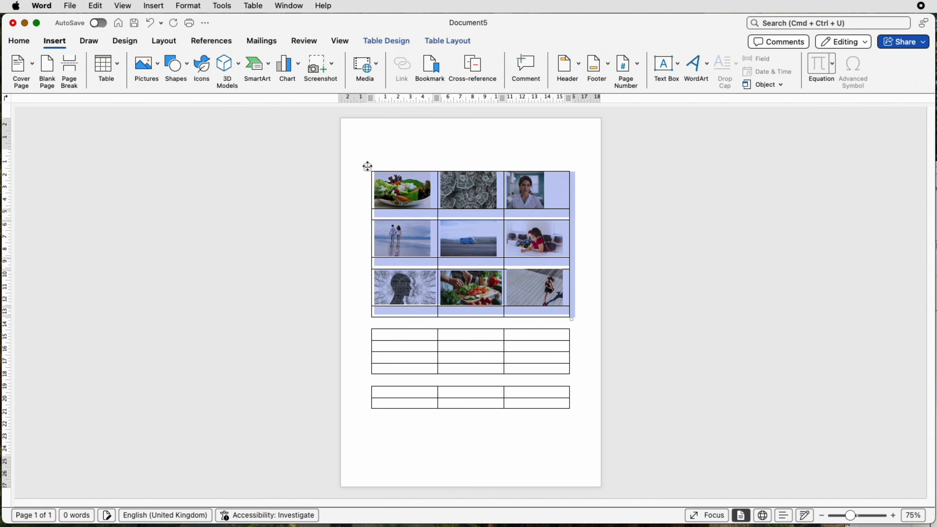
click(469, 43)
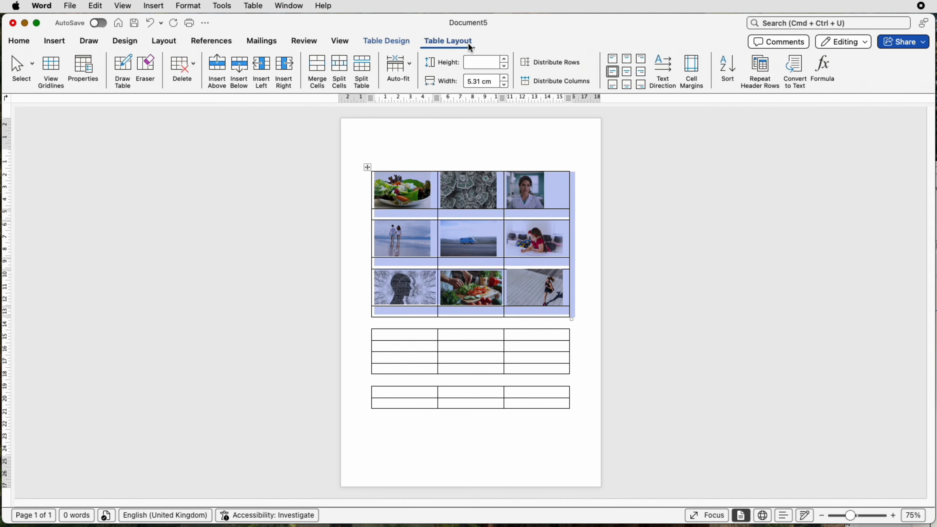
click(629, 75)
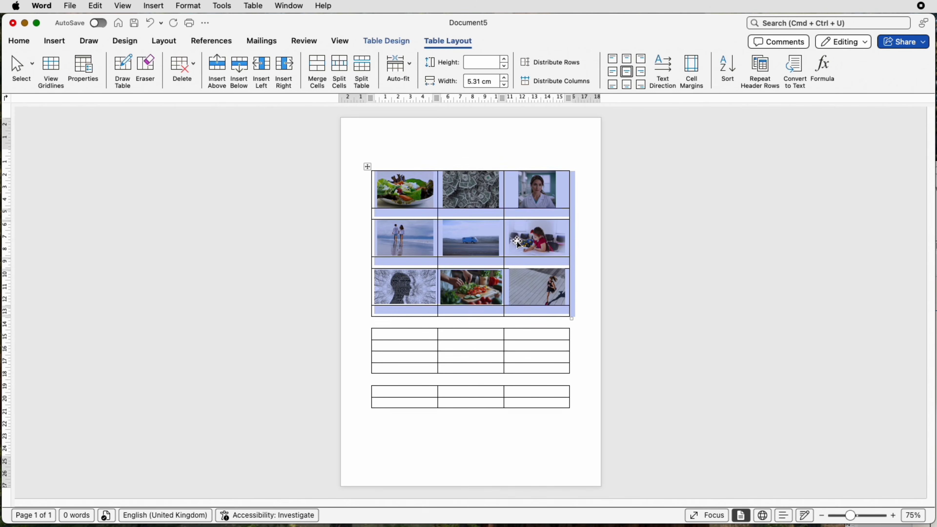
click(510, 250)
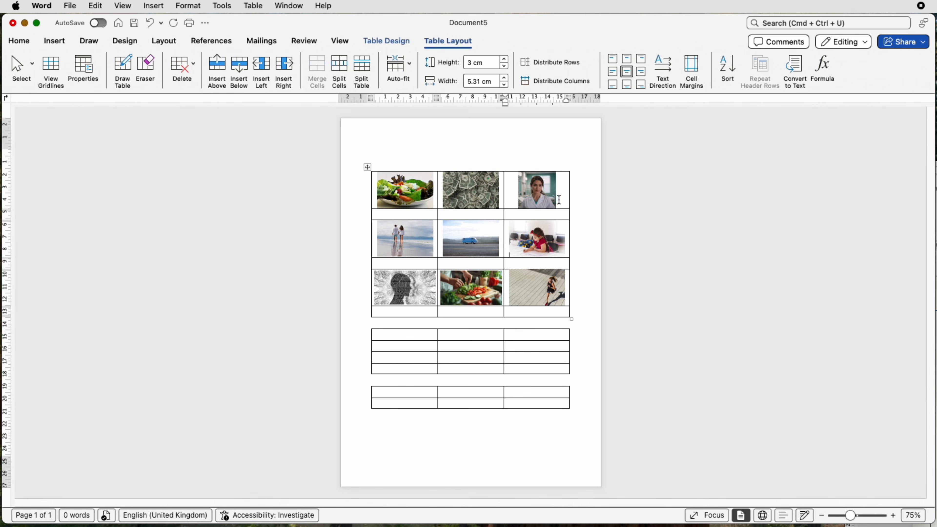
Crop the lower edge of the woman's portrait to a height of 2.3 cm, and enlarge the picture to about 2.9 × 3.76 cm
click(537, 191)
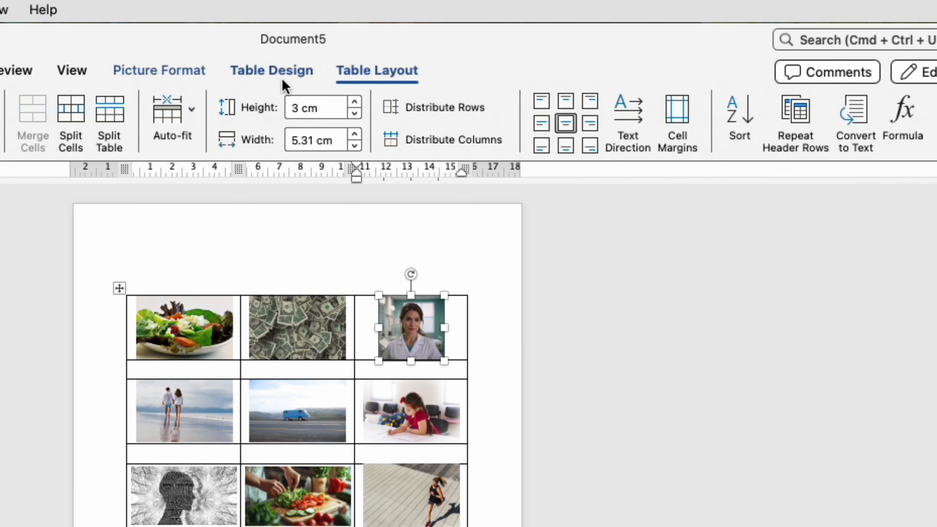
click(181, 74)
click(781, 109)
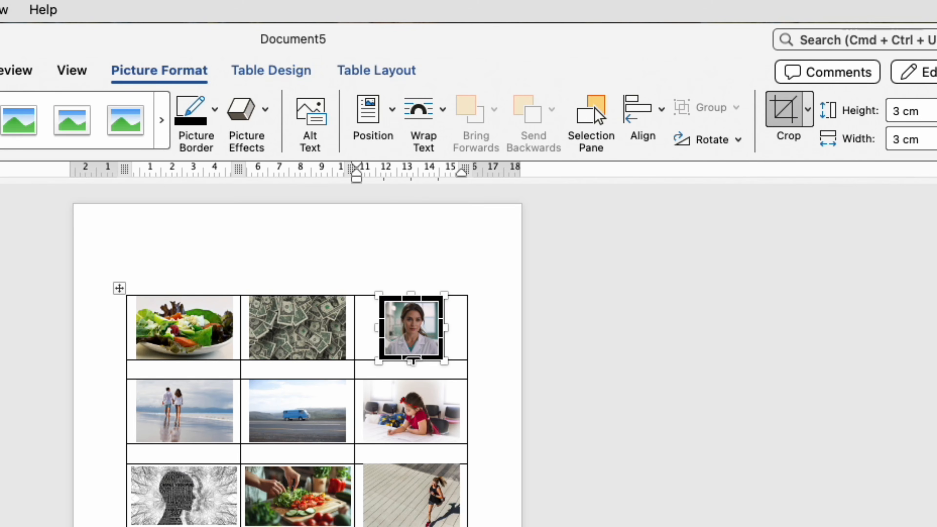
drag(411, 364, 413, 343)
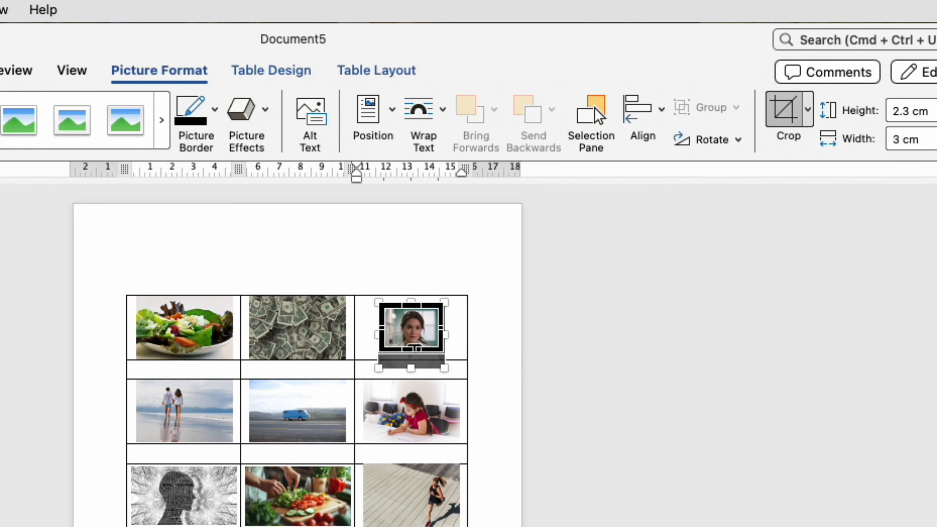
key(Escape)
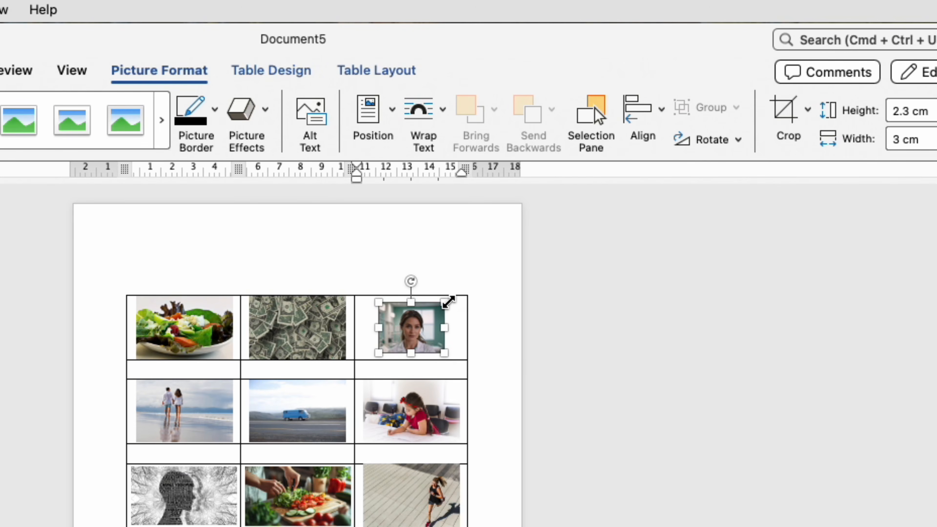
drag(448, 302, 454, 297)
click(483, 368)
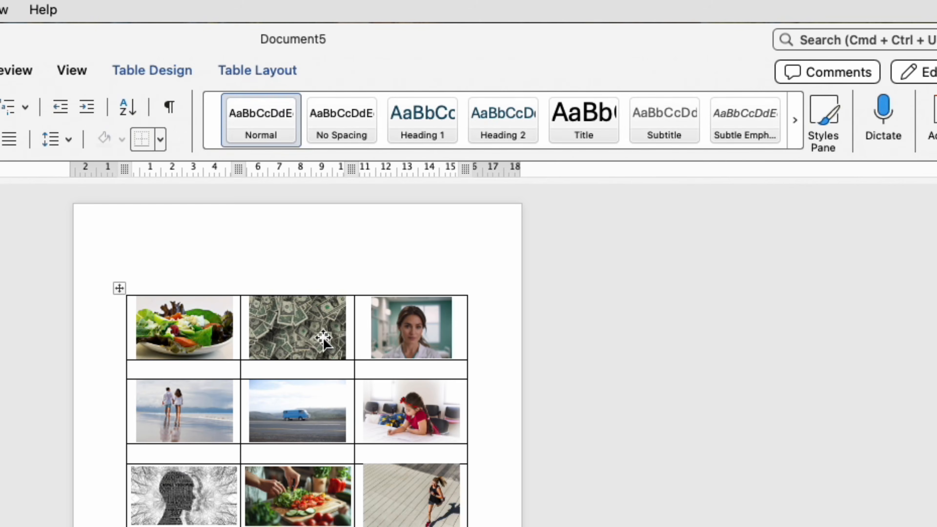
Crop the woman's portrait again from its upper edge and enlarge it to about 2.86 × 4.13 cm
click(408, 340)
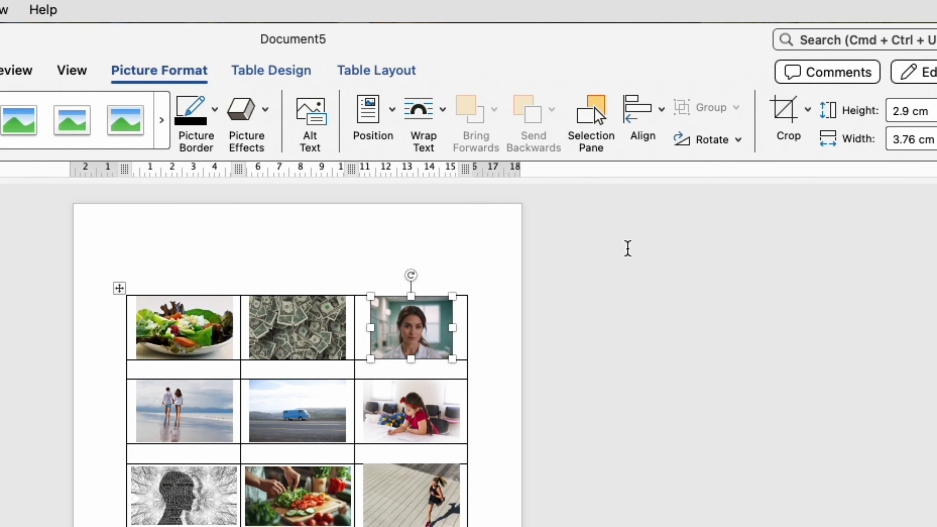
click(782, 129)
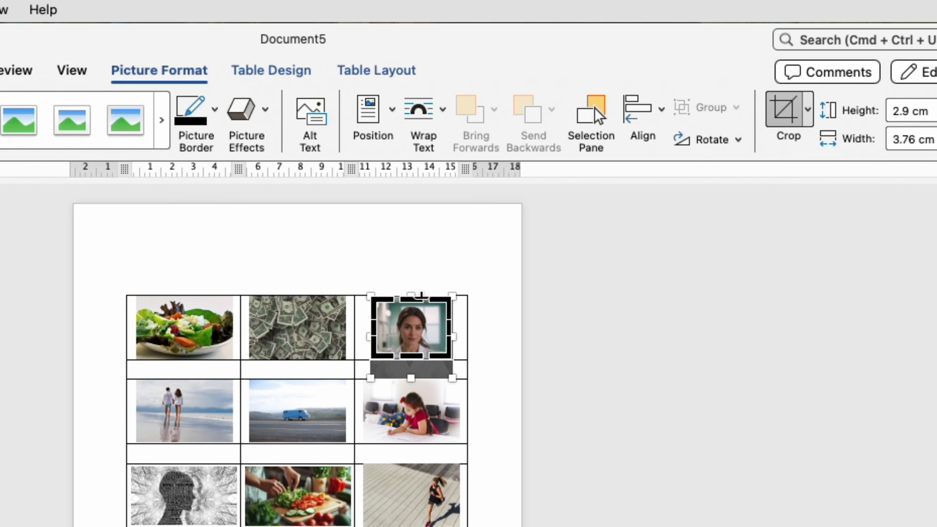
drag(420, 296, 456, 299)
key(Escape)
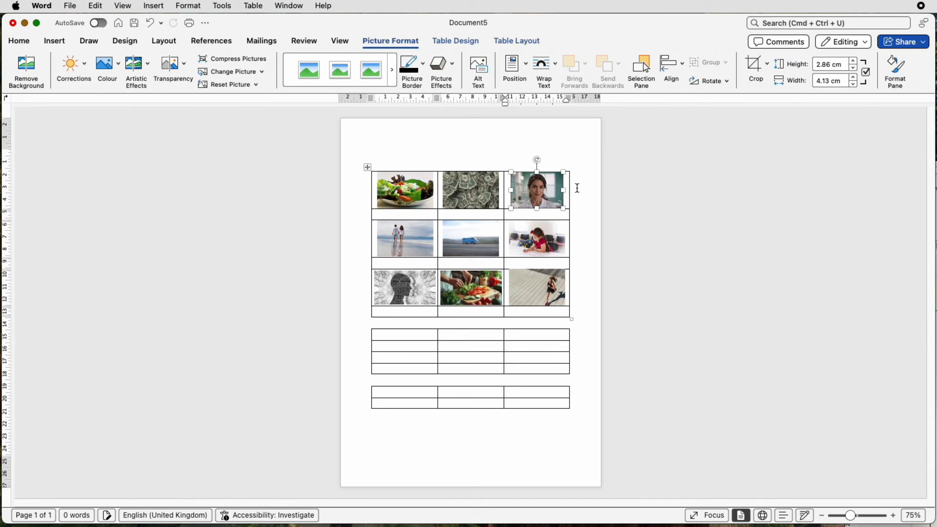
click(481, 320)
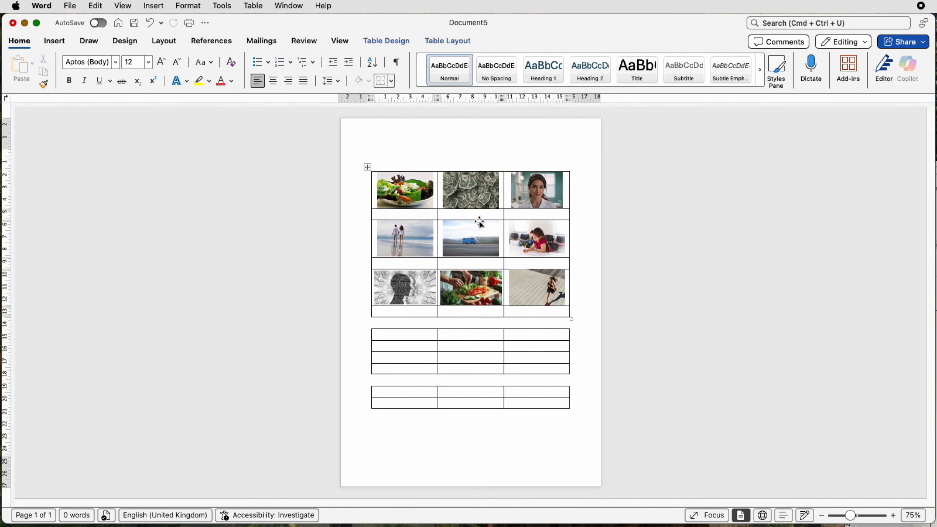
Replace the campervan image in the third row with the copied travel text beginning "To travel without commitment."
click(480, 244)
key(Delete)
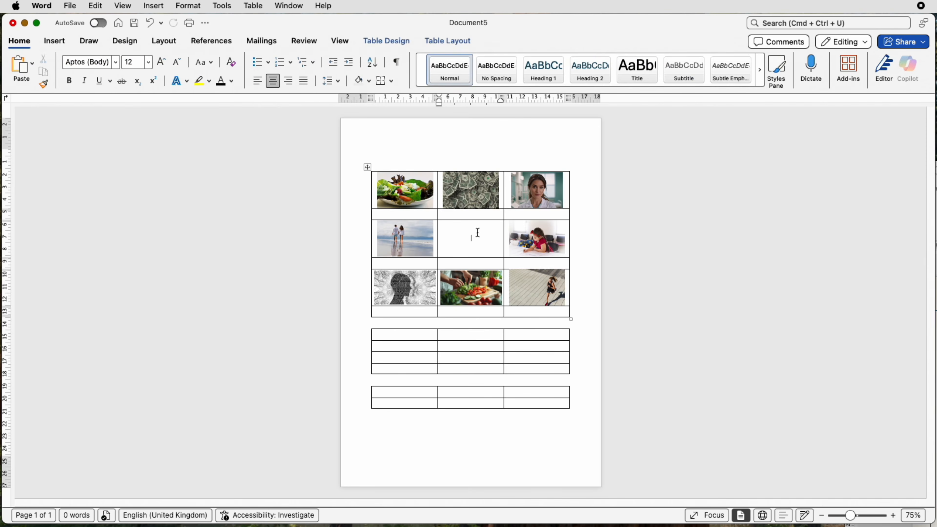
text(To travel without commitment. Have the freedom to roam without intention but to follow the road ahead and discover the wonders of the world.)
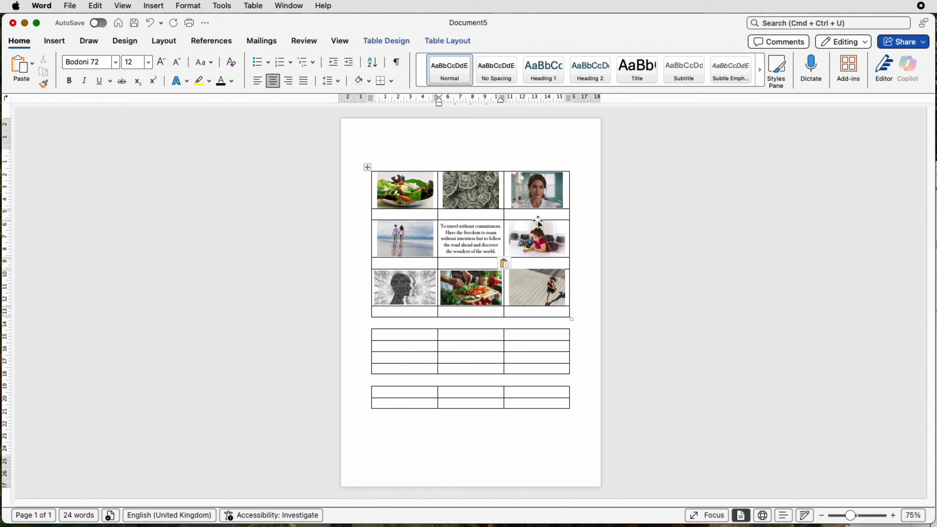
Paste the captions HEALTH, CAREER, FINANCES, RELATIONSHIP, TRAVEL, LIFESTYLE, PERSONAL GROWTH, OTHER and OTHER into the three rows beneath the picture rows
click(416, 213)
text(HEALTH	CAREER	FINANCES)
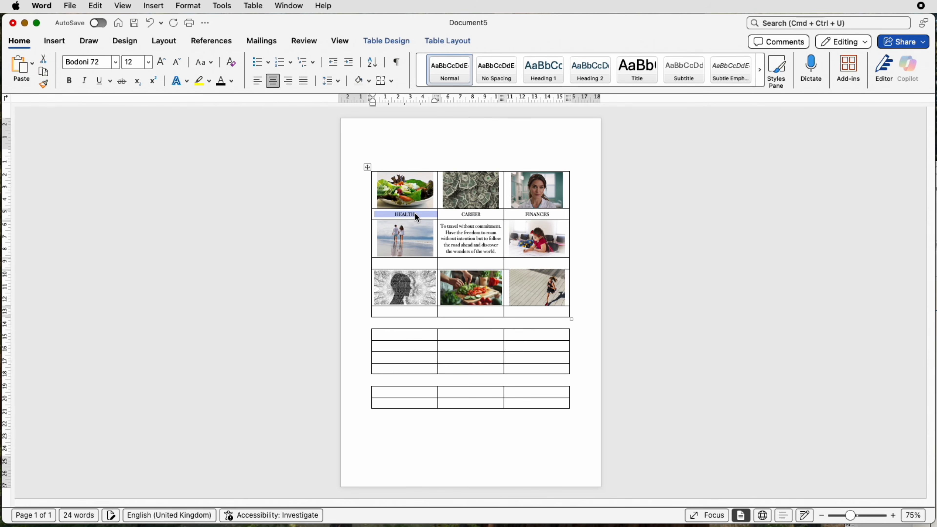
click(935, 309)
click(412, 263)
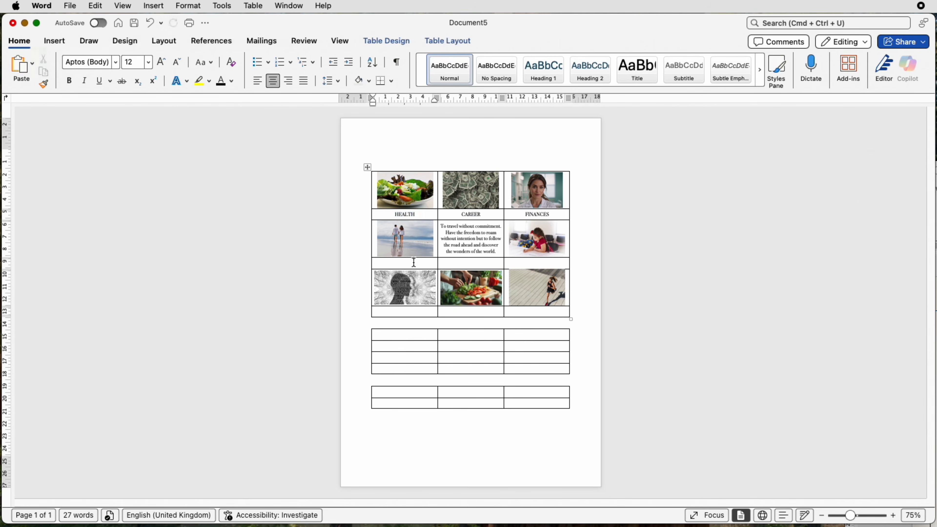
text(RELATIONSHIP	TRAVEL	LIFESTYLE)
click(935, 310)
click(405, 311)
text(PERSONAL GROWTH	OTHER	OTHER)
click(482, 311)
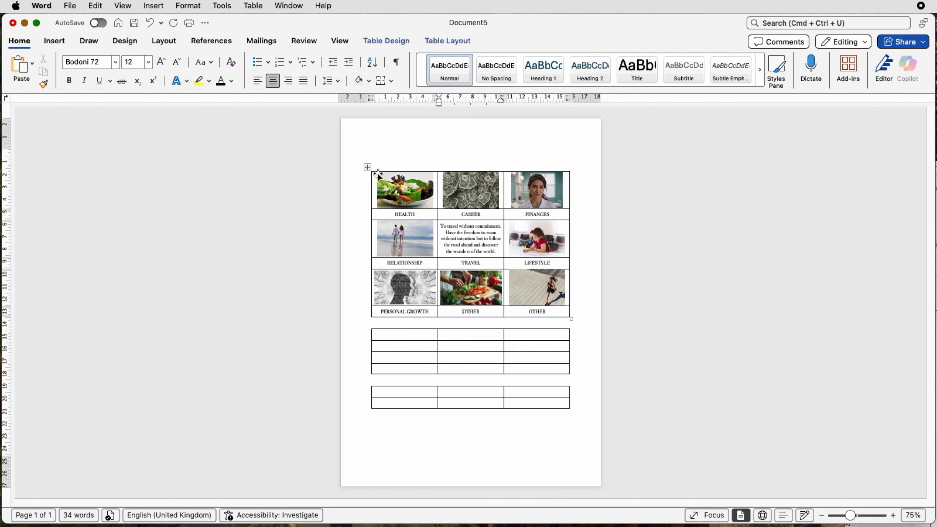
Remove all borders from the first table
click(367, 167)
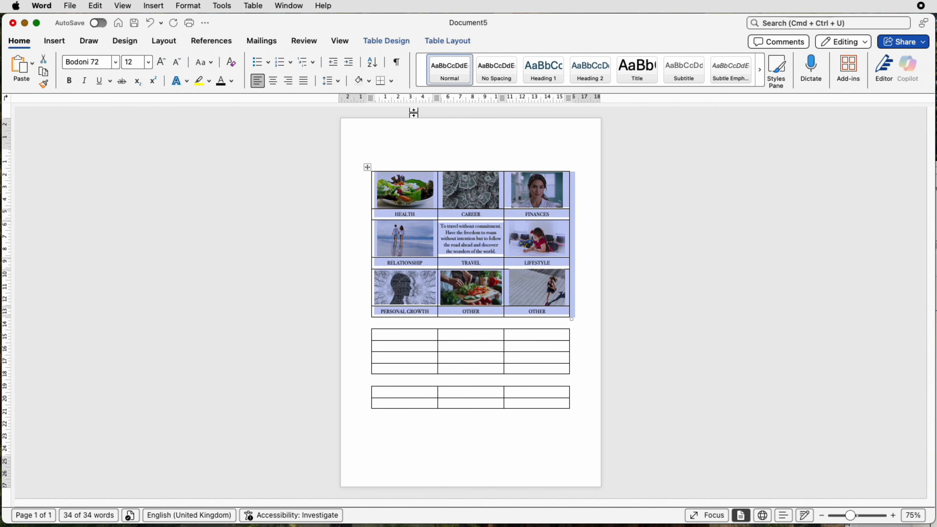
click(398, 41)
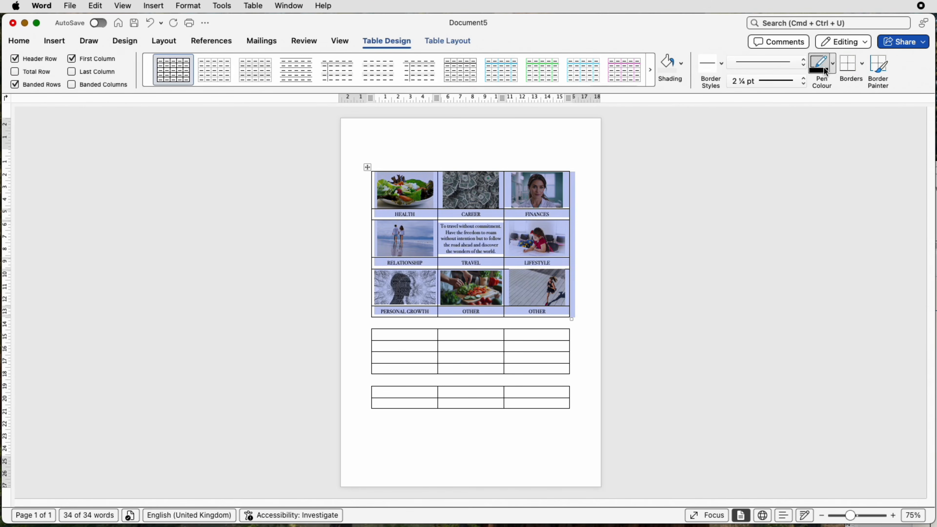
click(861, 65)
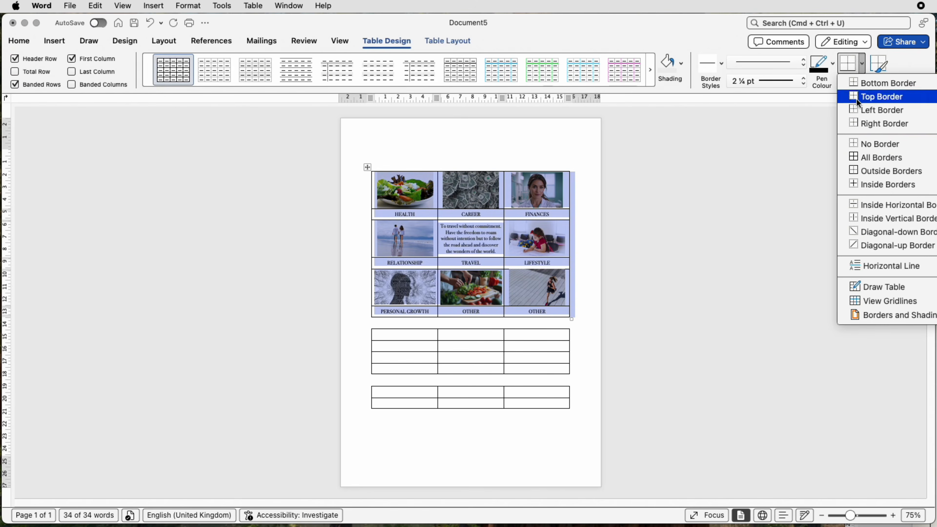
click(855, 147)
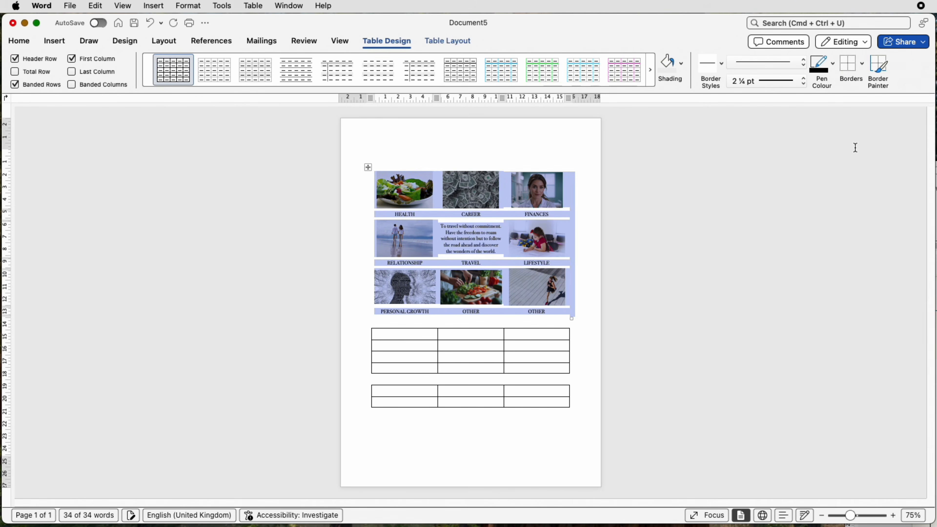
click(537, 223)
Apply outside borders to each of the three caption rows in the first table
click(425, 214)
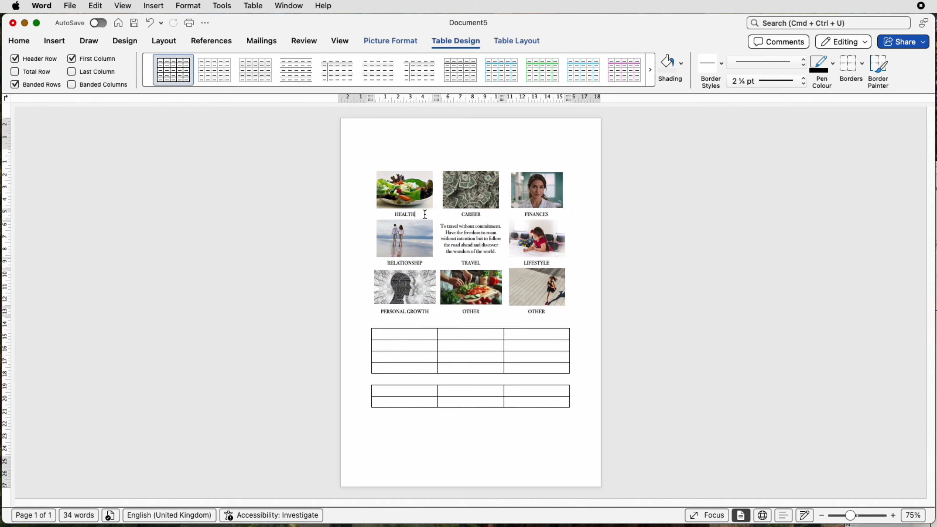
drag(425, 214, 538, 218)
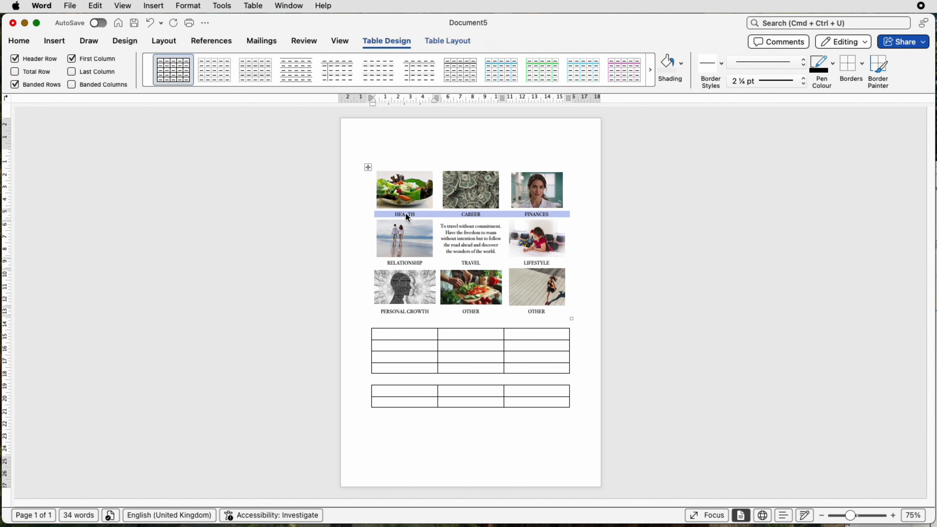
click(862, 71)
click(871, 171)
drag(429, 264, 545, 264)
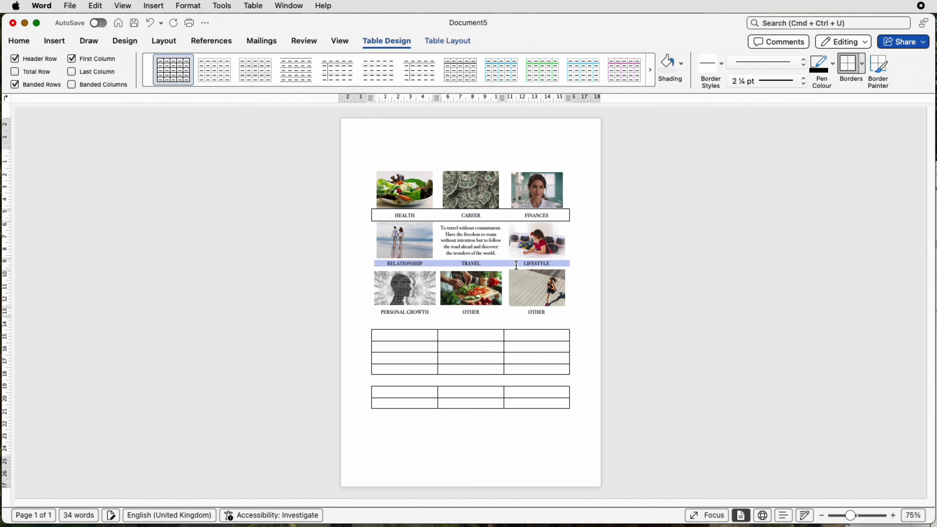
click(848, 68)
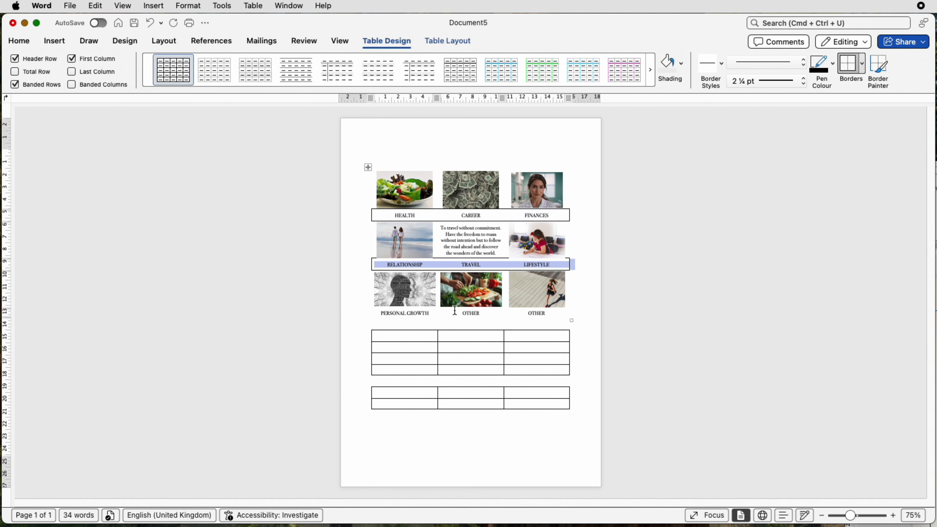
drag(429, 313, 534, 313)
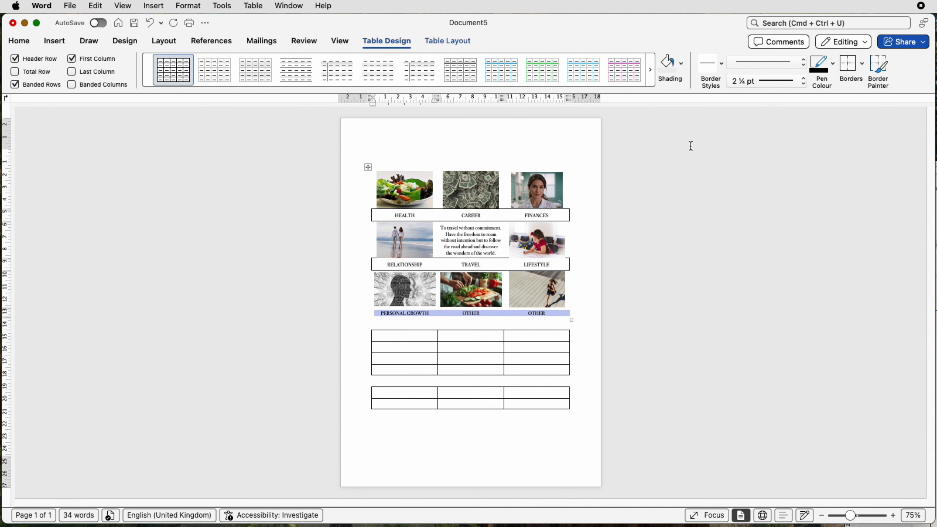
click(841, 70)
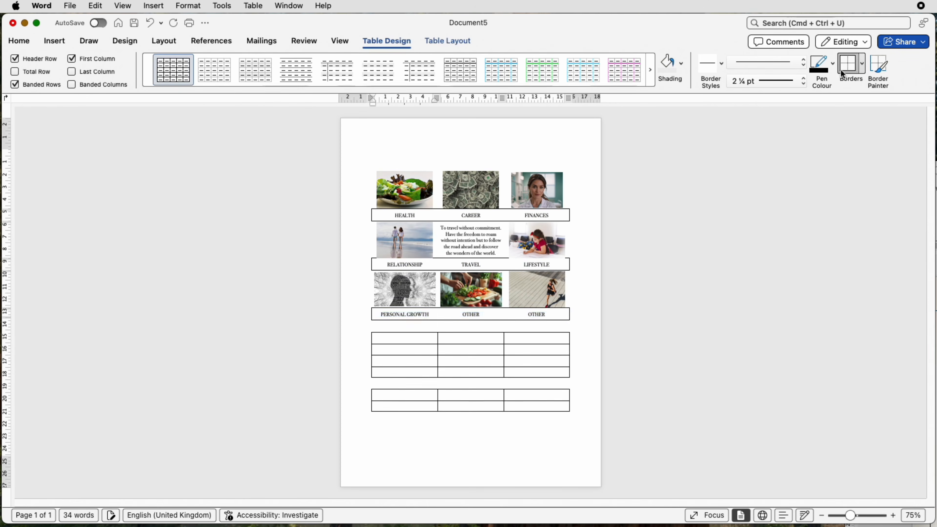
click(546, 143)
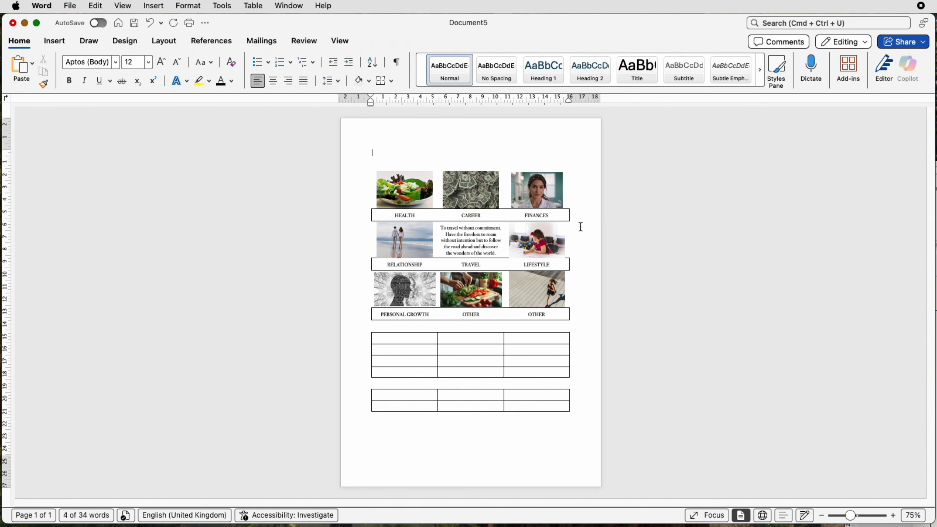
Slightly shrink the pictures above the LIFESTYLE and RELATIONSHIP captions so they fit within their cells
click(538, 245)
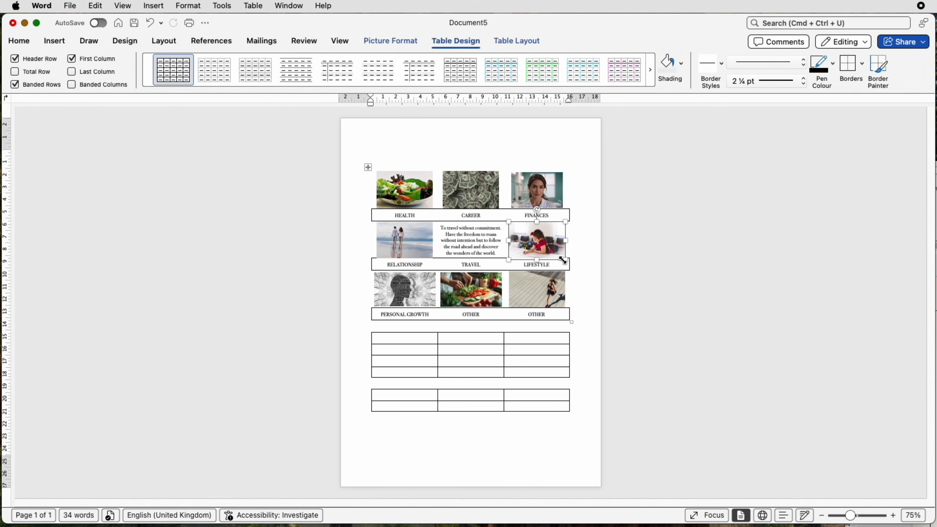
drag(564, 259, 562, 256)
click(581, 255)
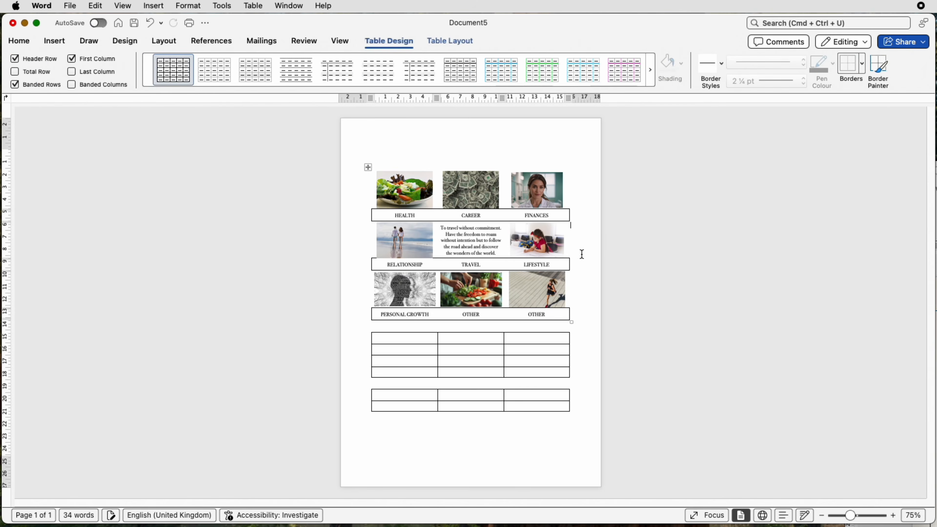
click(410, 250)
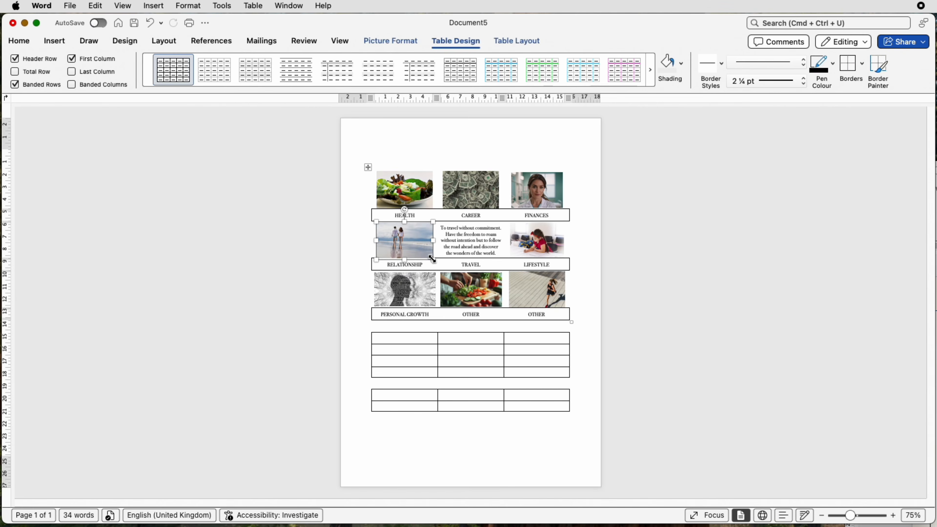
drag(430, 256, 430, 253)
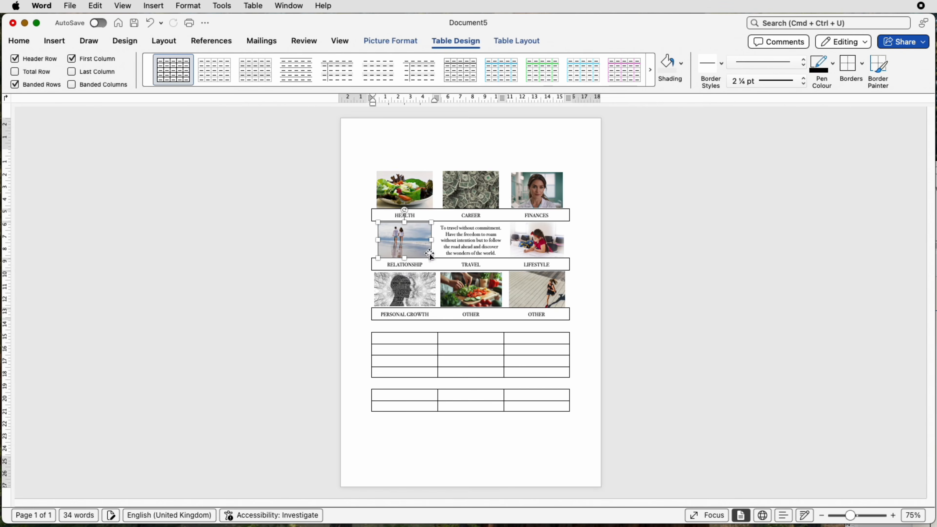
Replace the picture above the last OTHER caption with the copied text beginning "Become an accomplished cook"
click(543, 292)
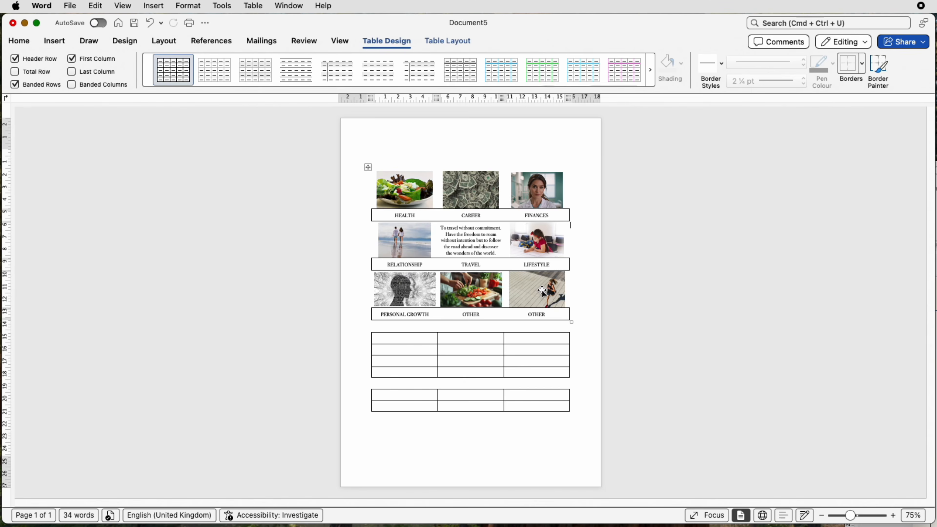
click(543, 291)
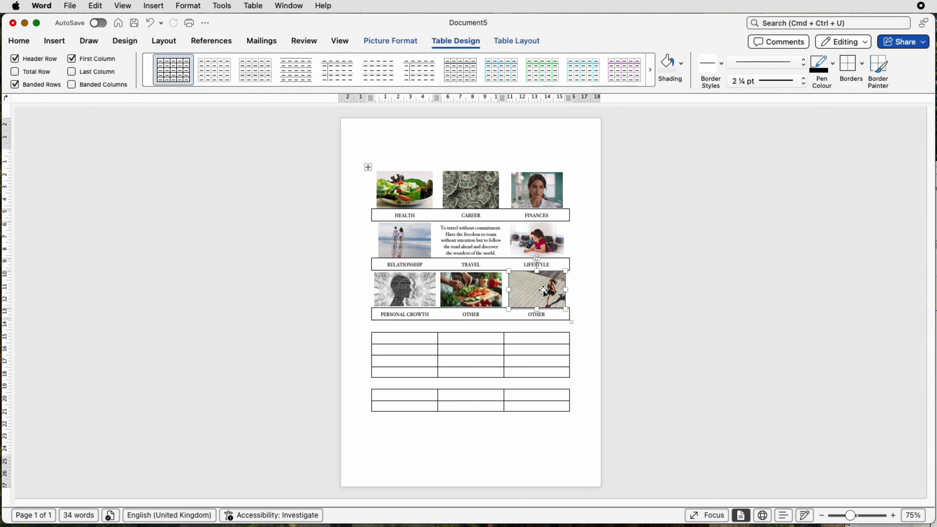
text(Become an accomplished cook with the ability to prepare delicious, nutritious meals for my family. Learn from a variety of sources and learn to assemble flavours.)
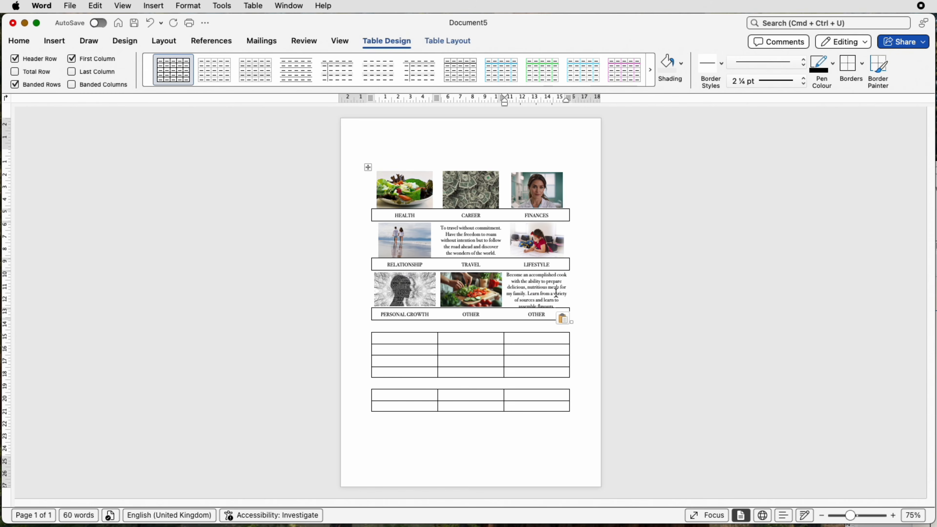
Swap two pictures in the first row, placing the woman's portrait above CAREER and the money picture above FINANCES
drag(512, 195, 440, 192)
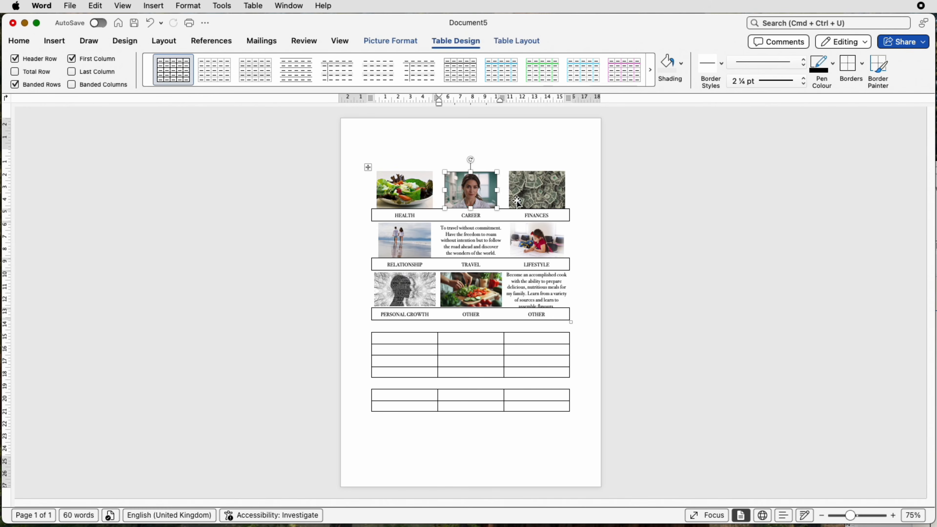
click(525, 192)
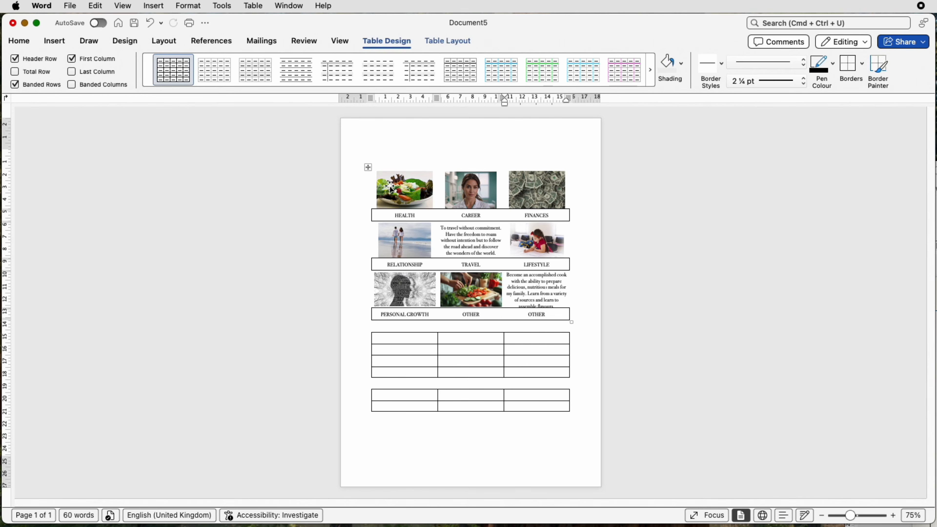
click(438, 187)
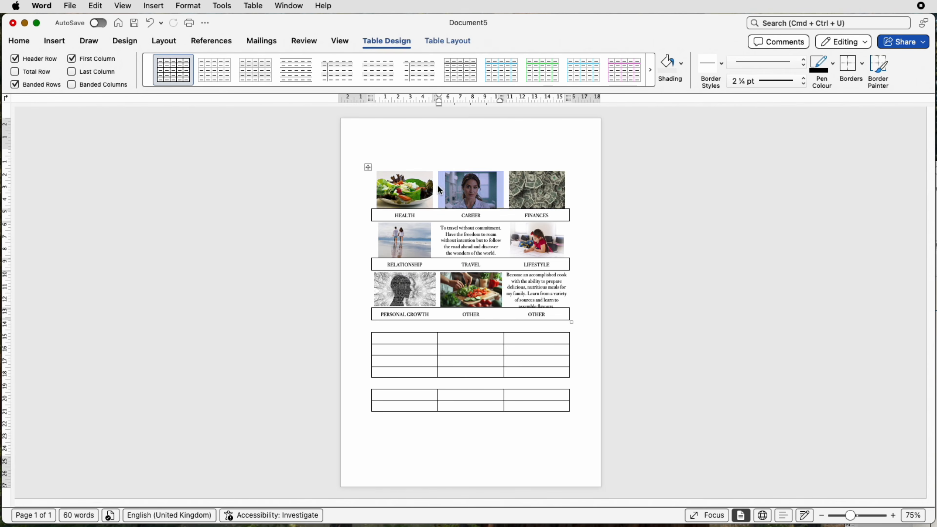
Give all cells of the first table their own margins, with top and bottom set to 0.1 cm
click(366, 167)
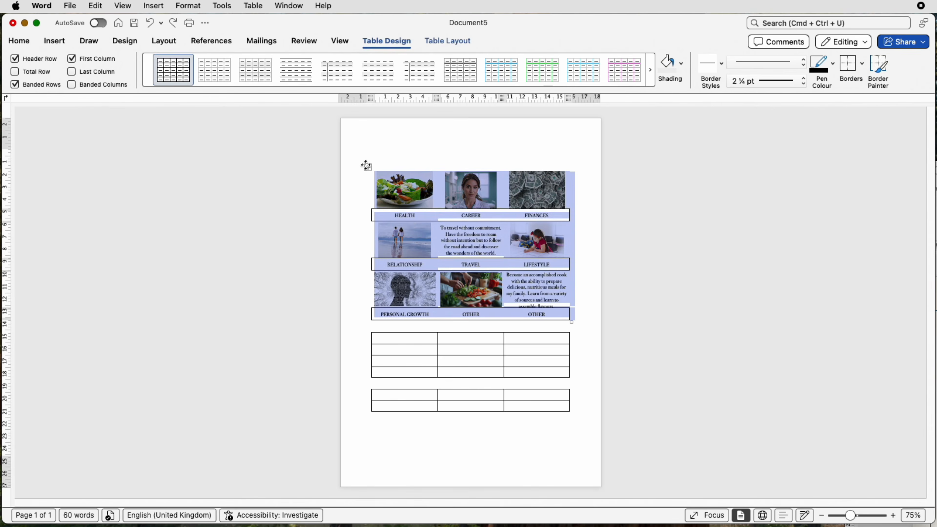
right_click(412, 220)
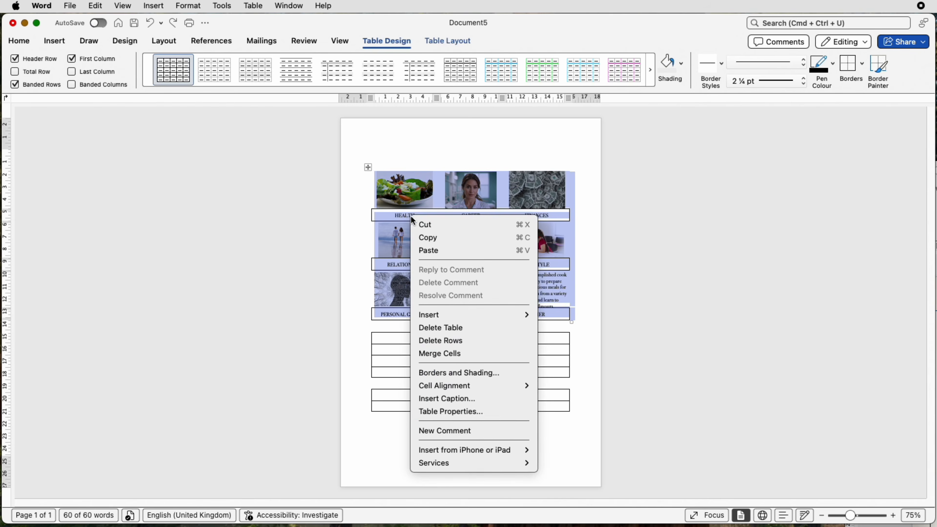
click(450, 411)
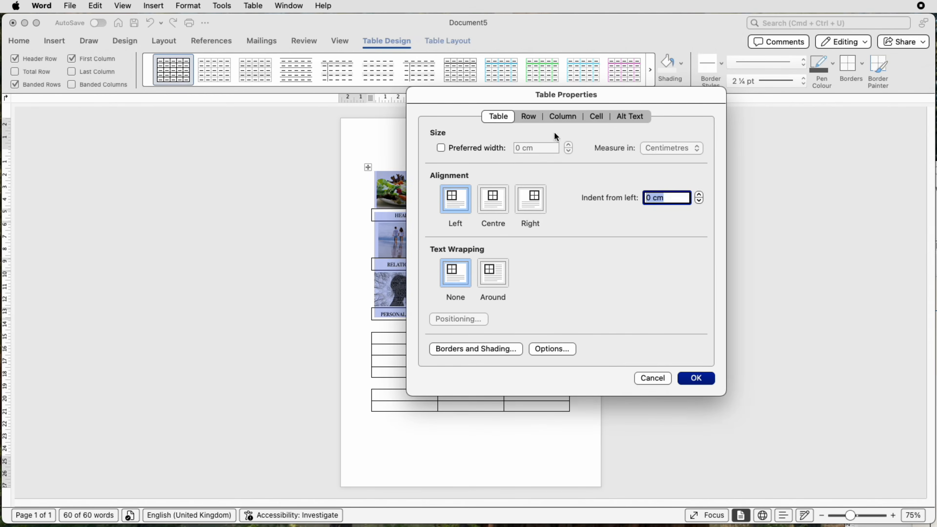
click(598, 117)
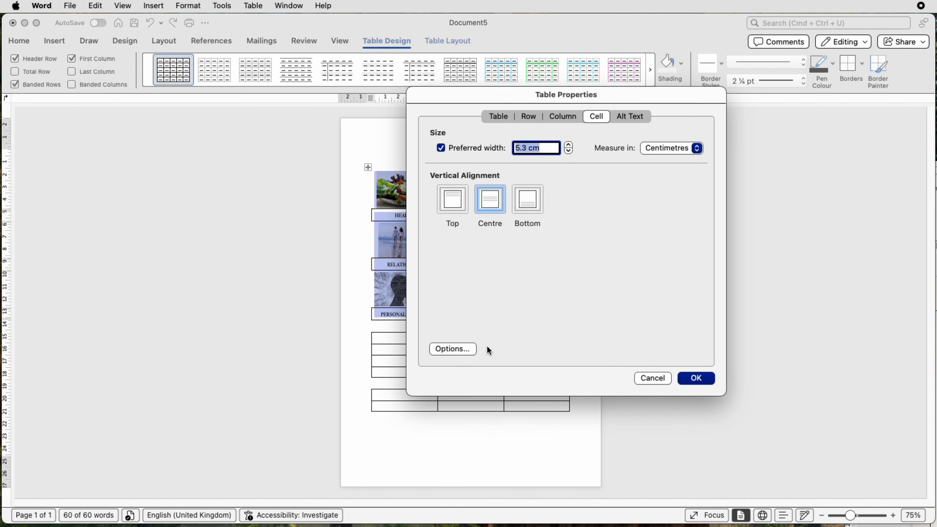
click(462, 350)
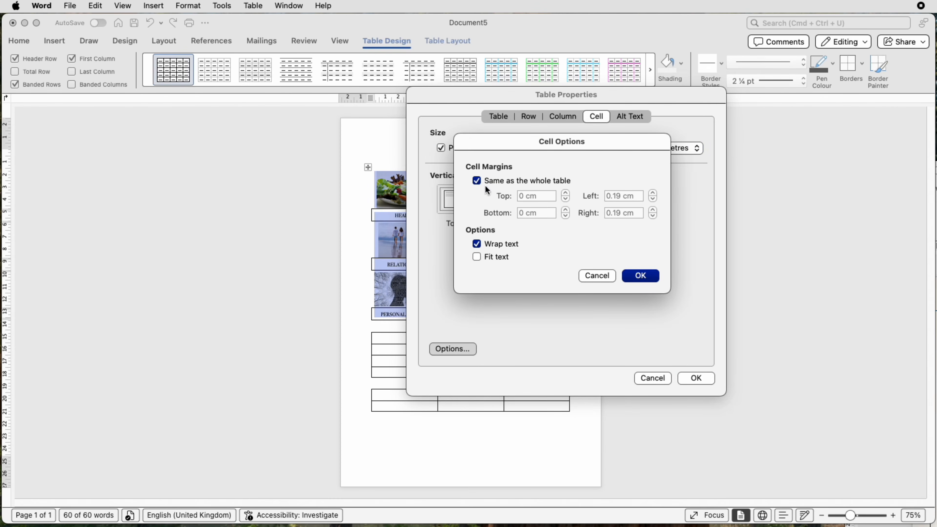
click(476, 181)
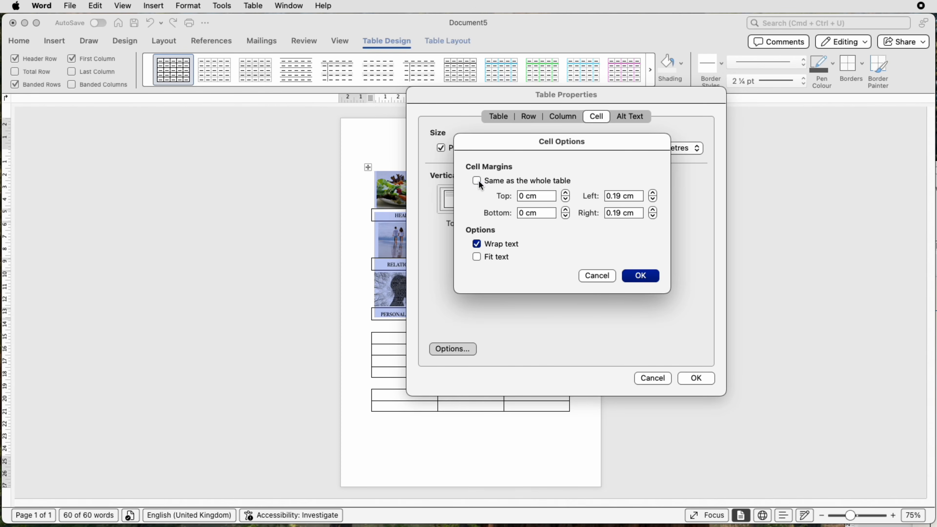
click(566, 193)
click(566, 193)
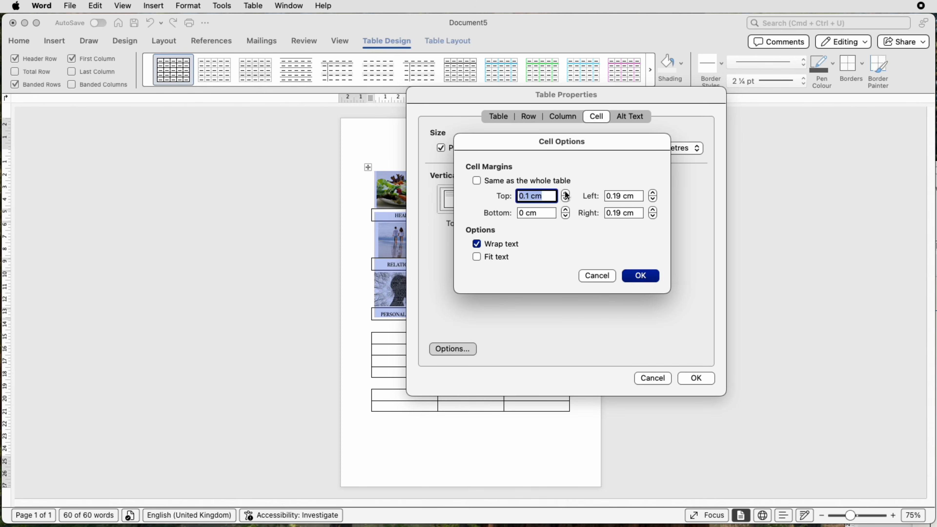
click(565, 209)
click(566, 209)
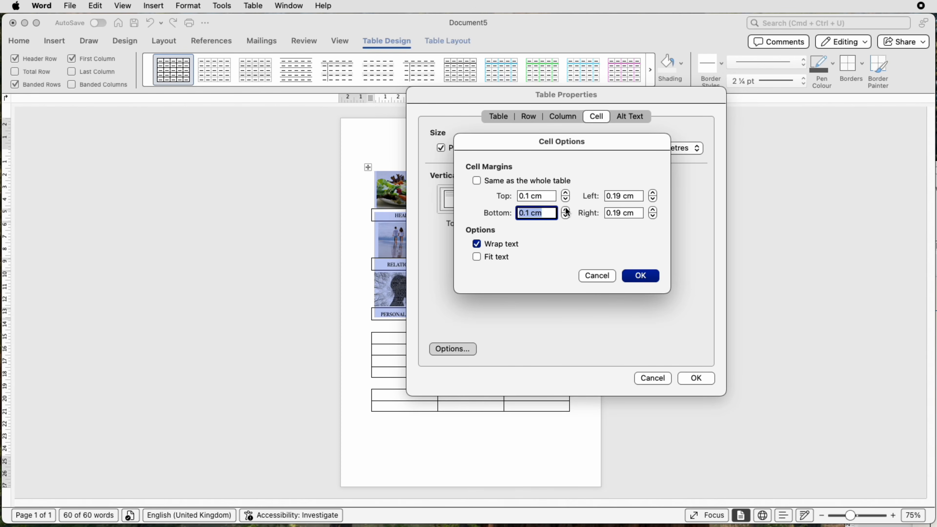
click(636, 275)
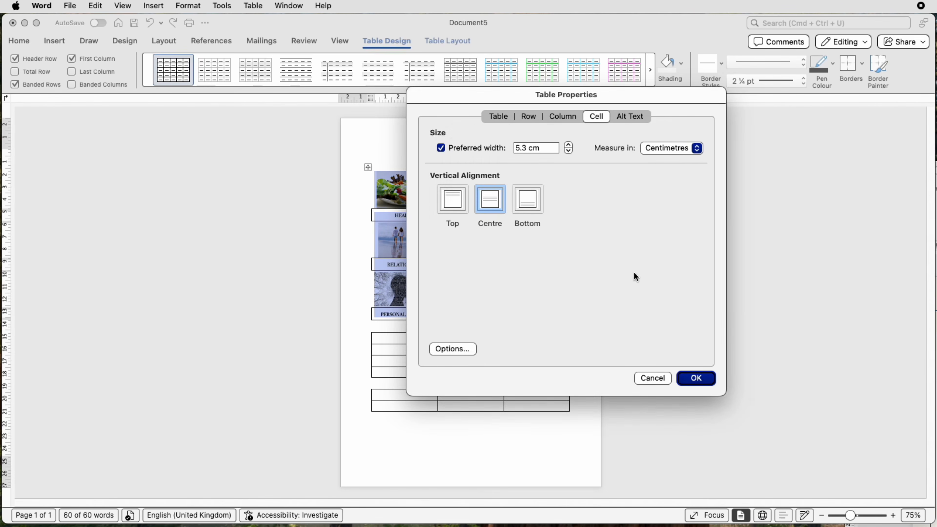
click(698, 375)
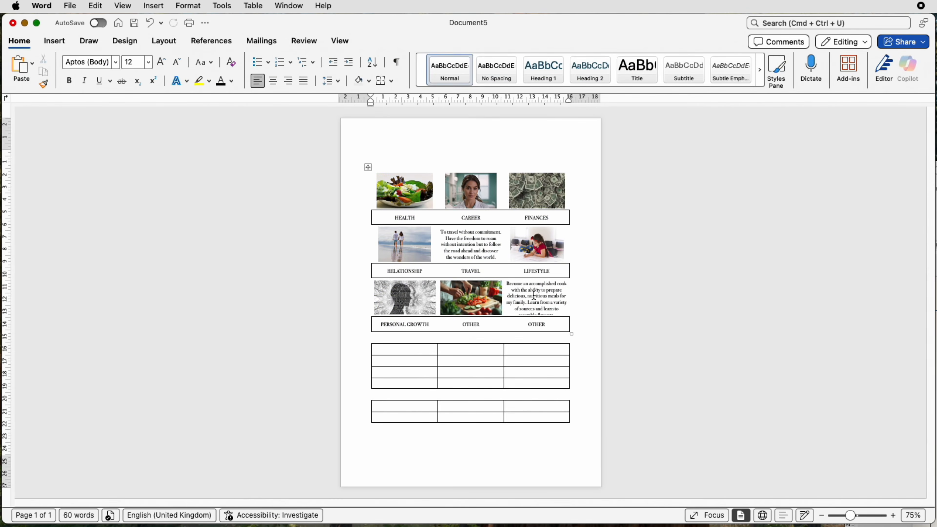
Shorten the cooking text above the last OTHER caption so it ends with "of sources and learn."
key(super+z)
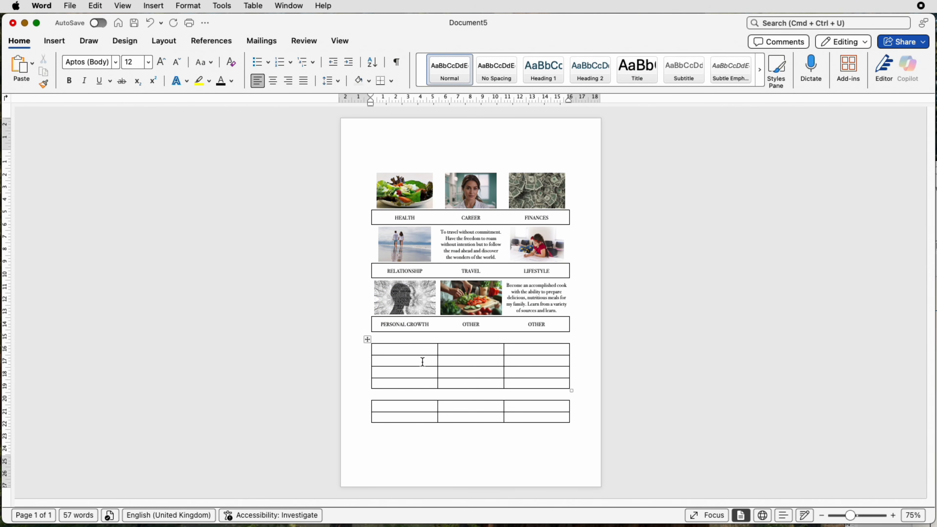
Merge the first row of the second table into one cell and paste the heading TOP 3 GOALS into it
drag(420, 351, 510, 352)
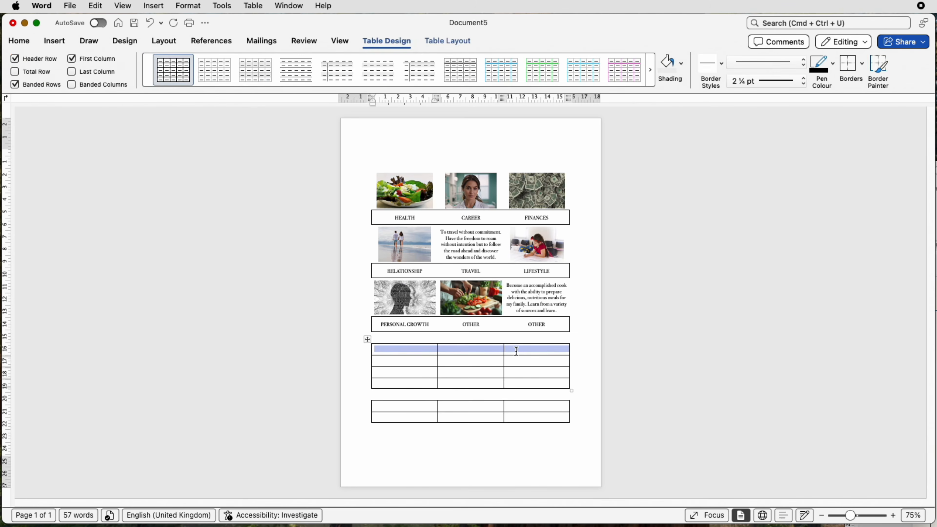
click(461, 41)
click(322, 69)
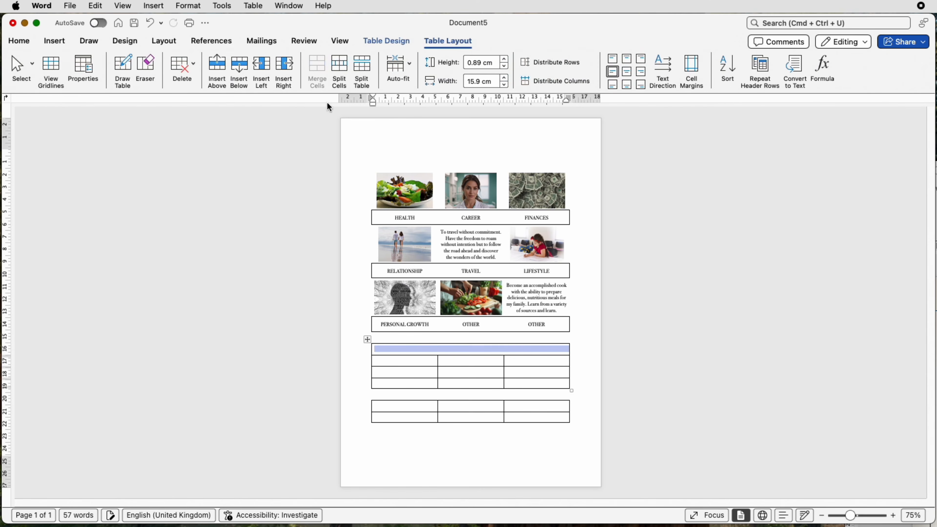
text(TOP 3 GOALS)
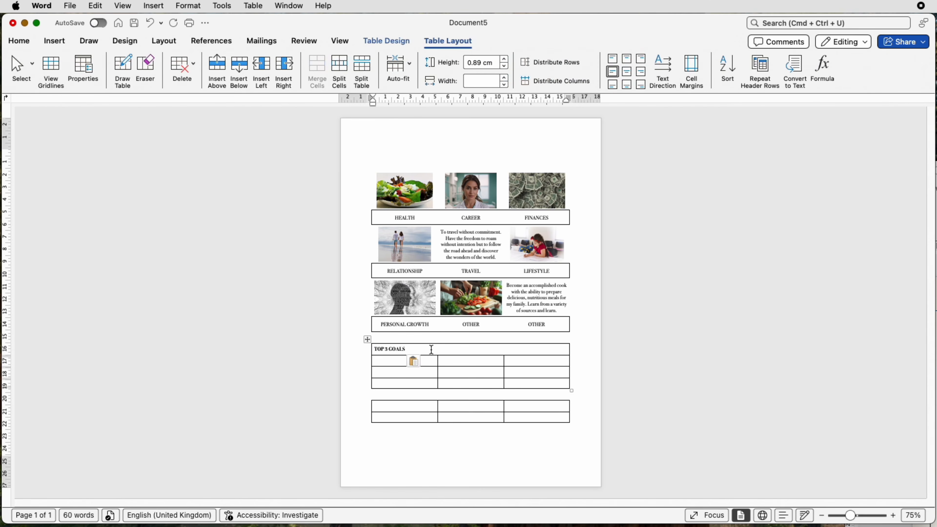
Merge the cells of each row beneath the TOP 3 GOALS heading into a single full-width cell
drag(428, 361, 515, 363)
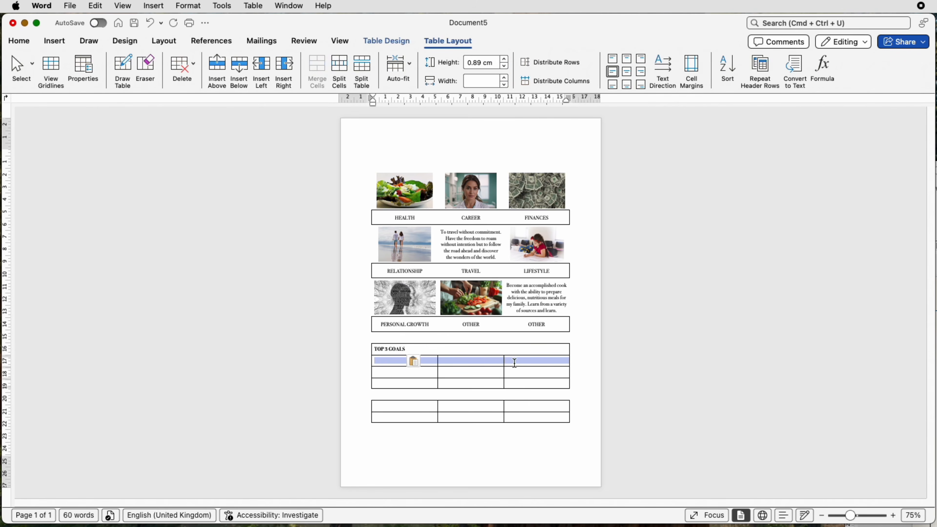
click(317, 74)
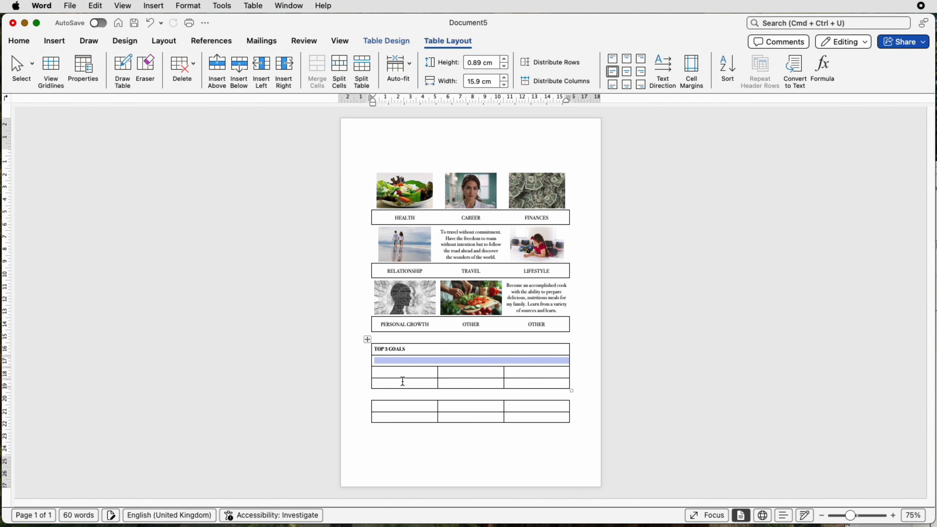
drag(428, 372, 553, 373)
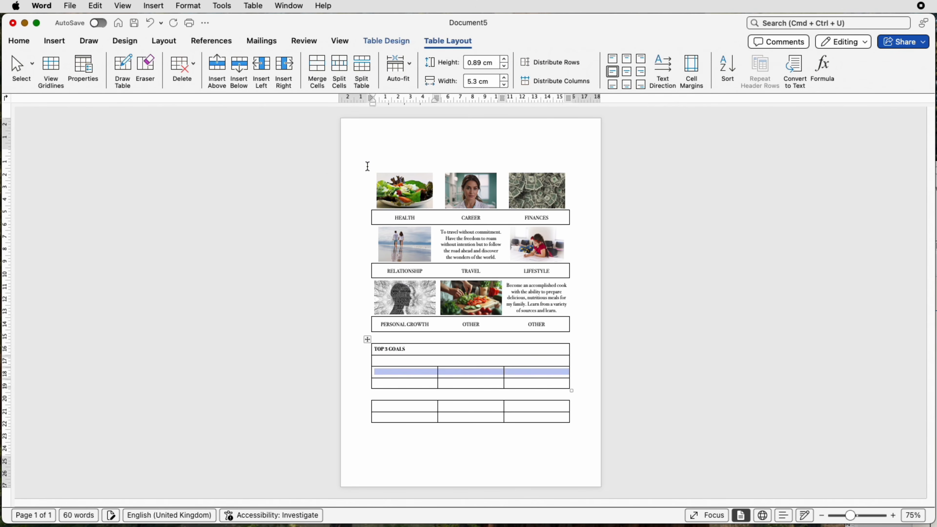
click(317, 72)
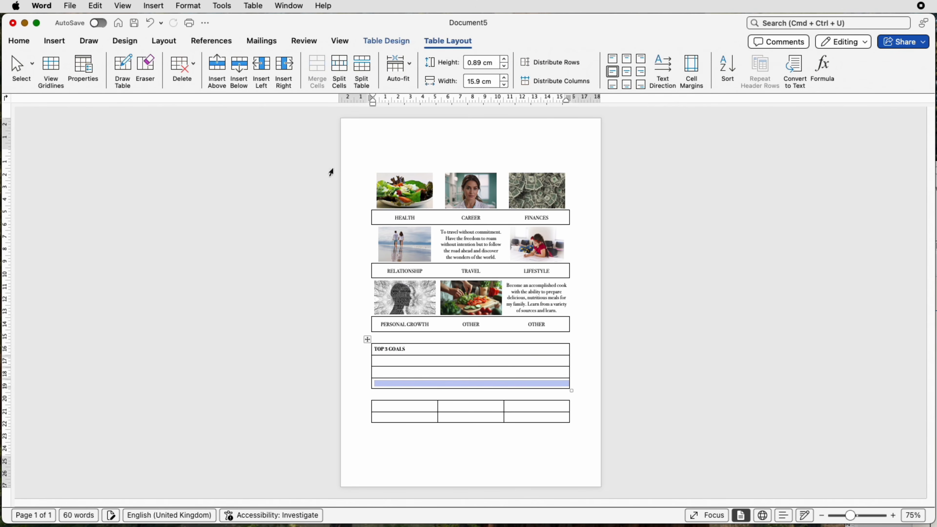
Number the three rows beneath the TOP 3 GOALS heading 1, 2 and 3
click(383, 361)
text(1)
key(Down)
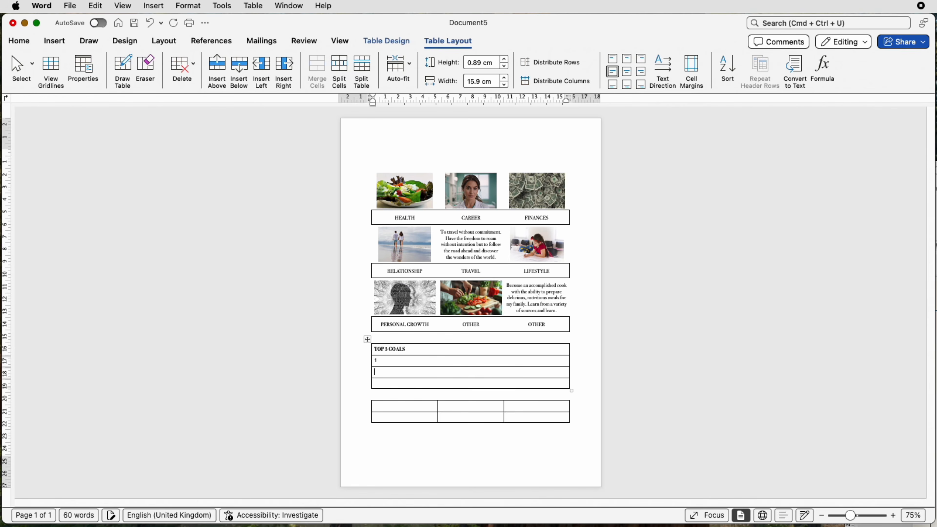
key(Down)
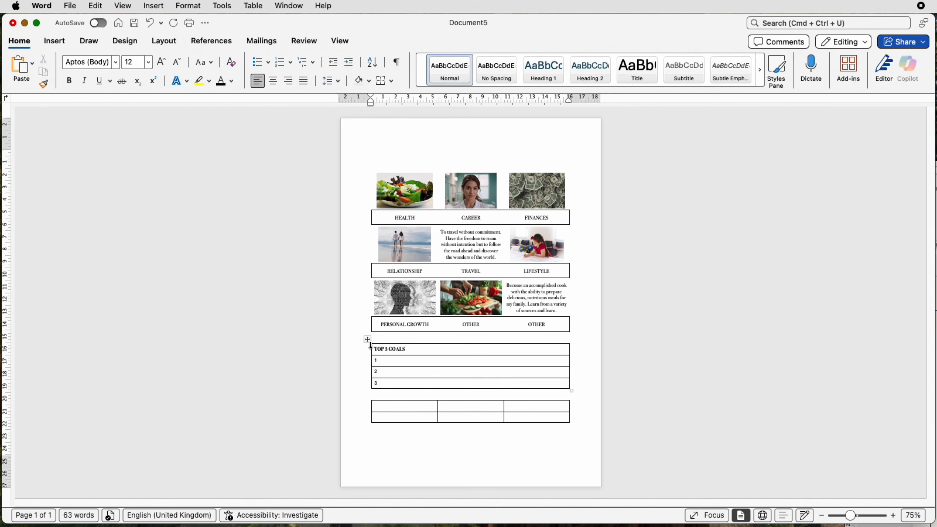
Remove all borders from the TOP 3 GOALS table
click(368, 340)
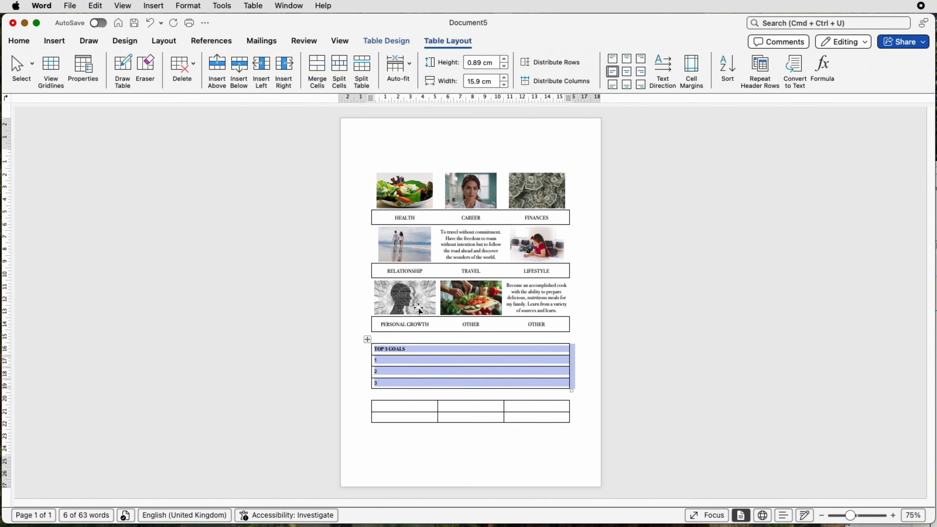
click(398, 42)
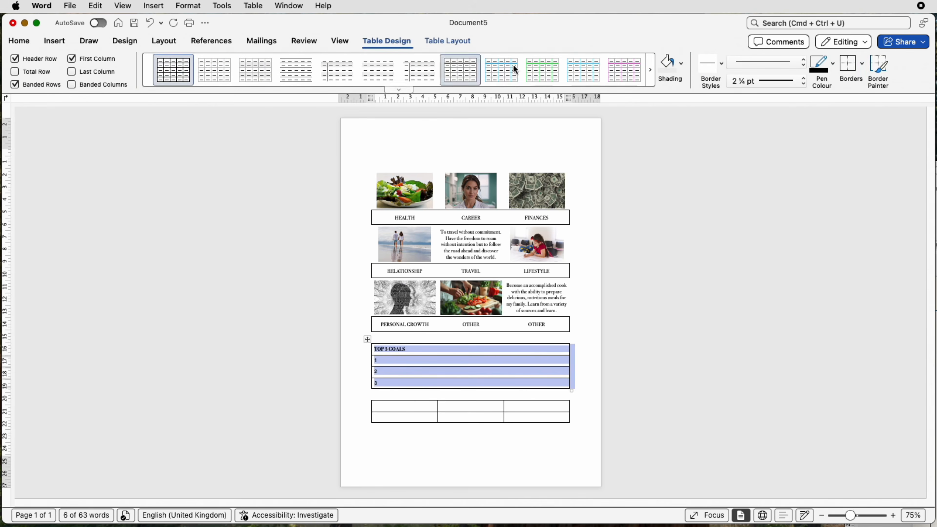
click(863, 65)
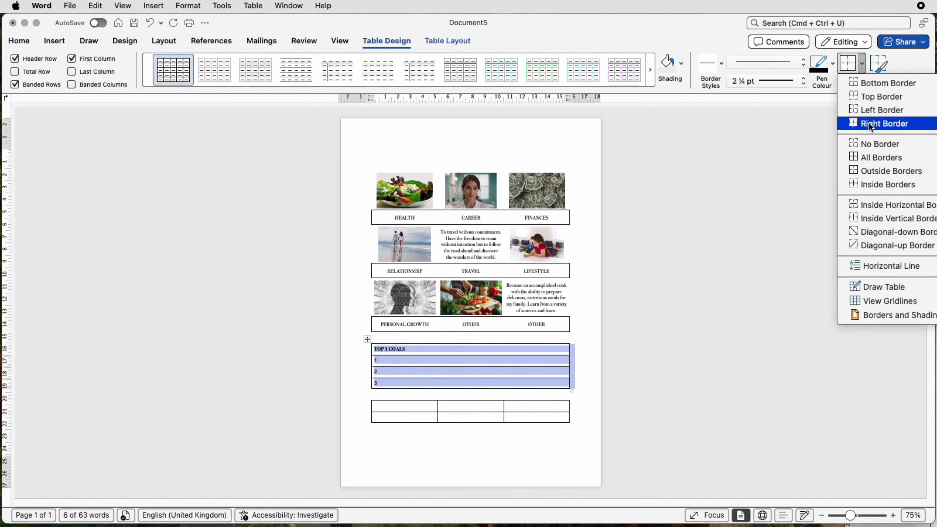
click(866, 144)
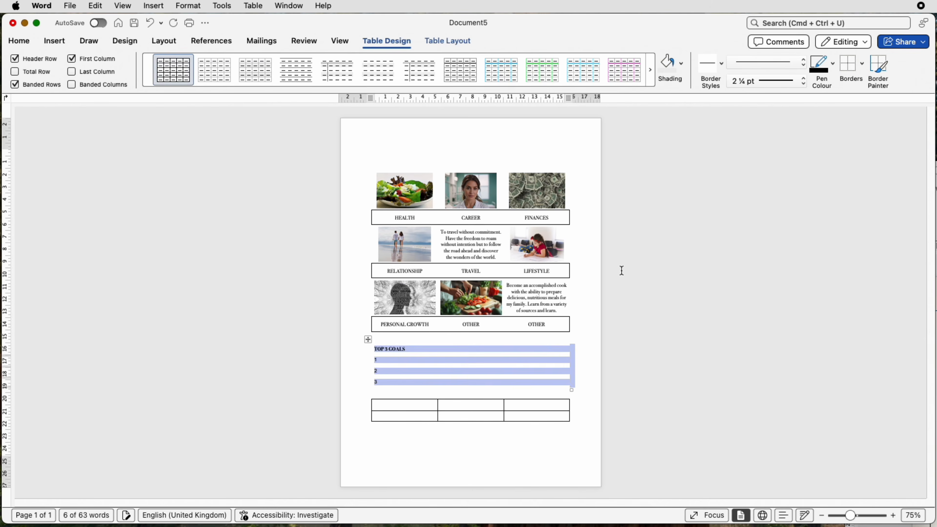
click(529, 382)
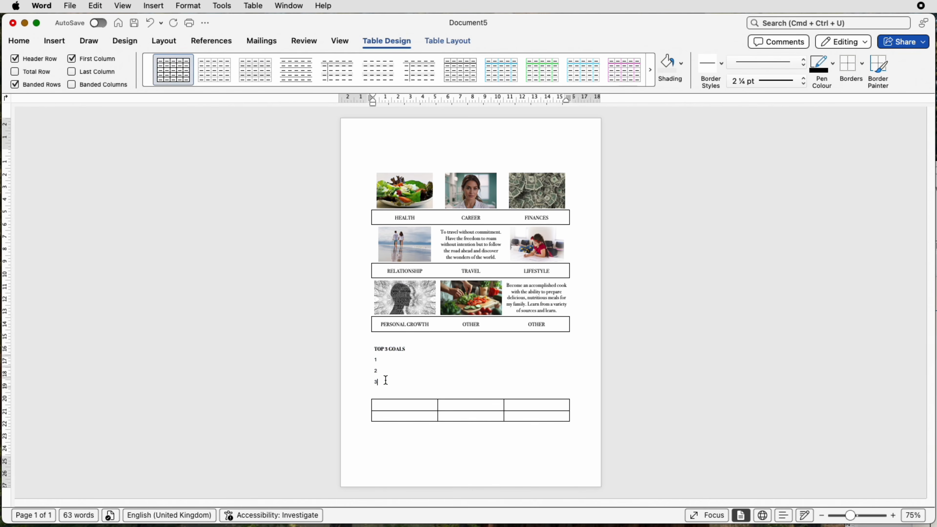
Add bottom, top and inside horizontal borders to the three numbered rows beneath the TOP 3 GOALS heading
drag(386, 380, 455, 361)
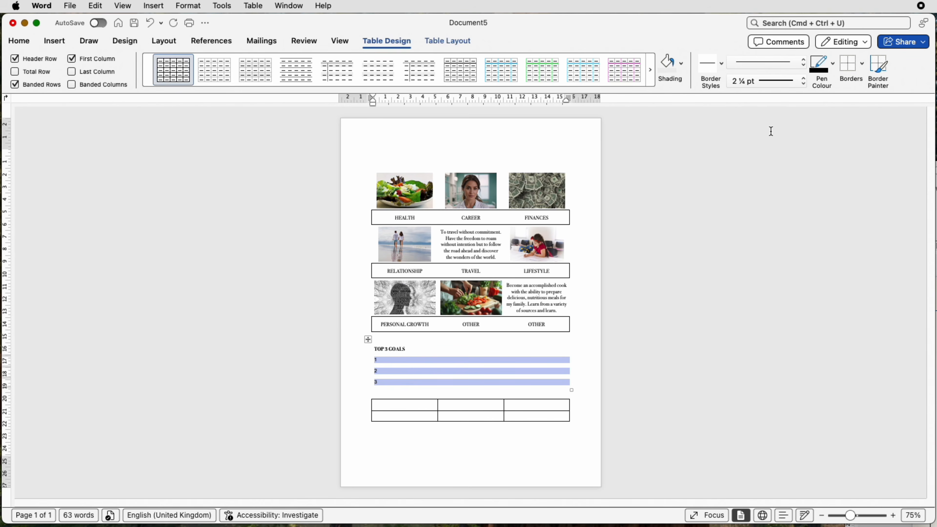
click(861, 64)
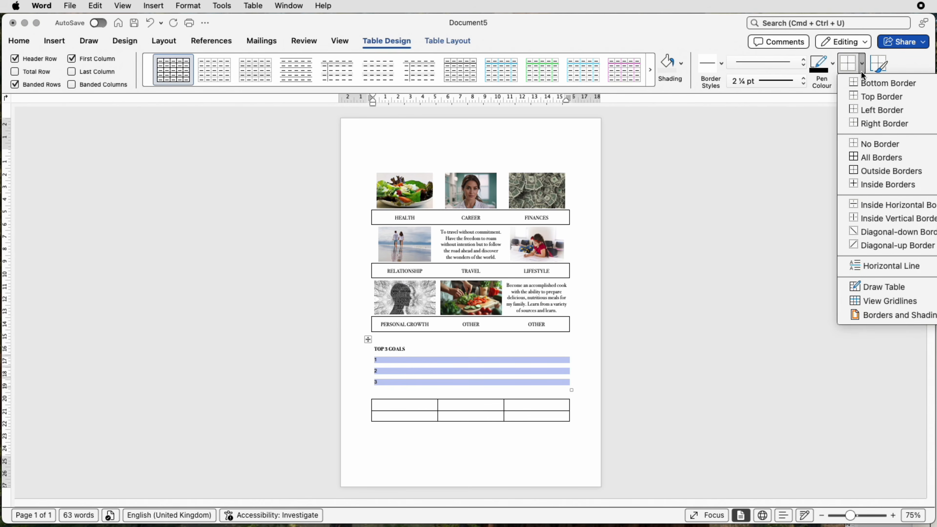
click(865, 84)
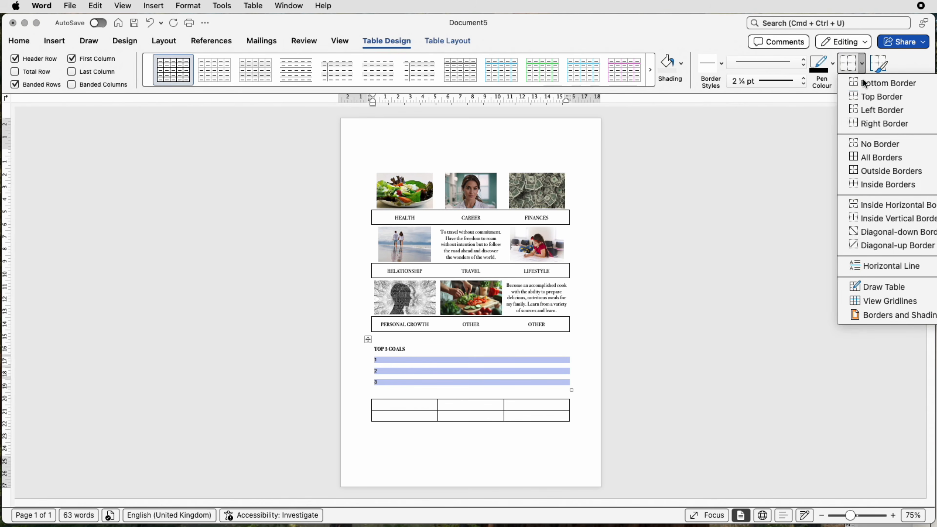
click(861, 64)
click(863, 94)
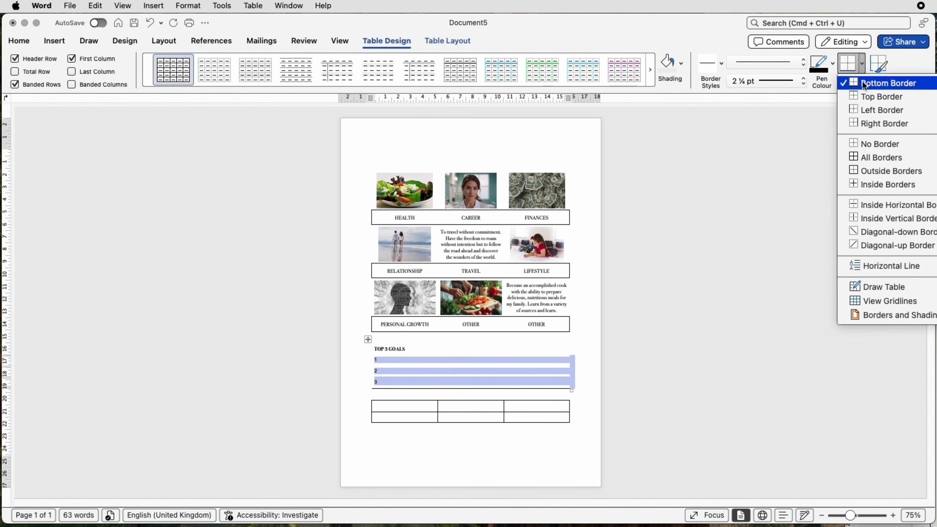
click(861, 67)
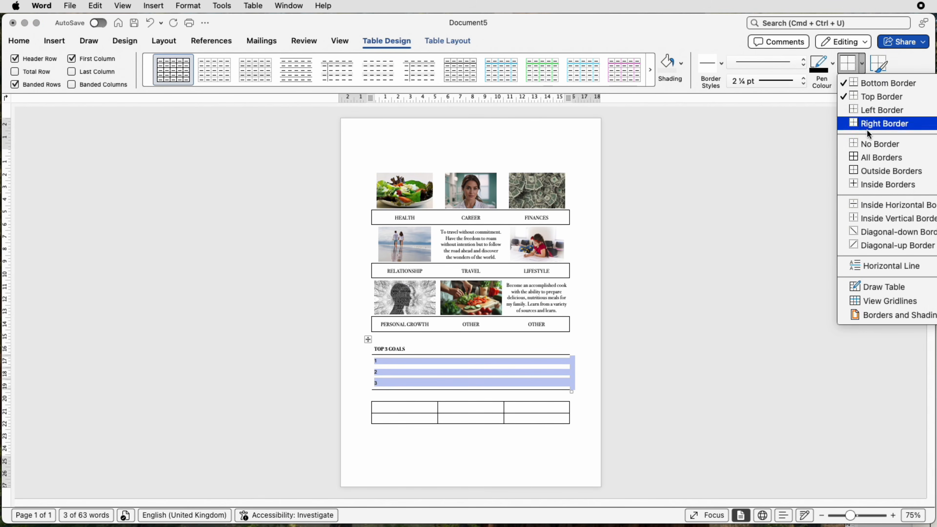
click(868, 204)
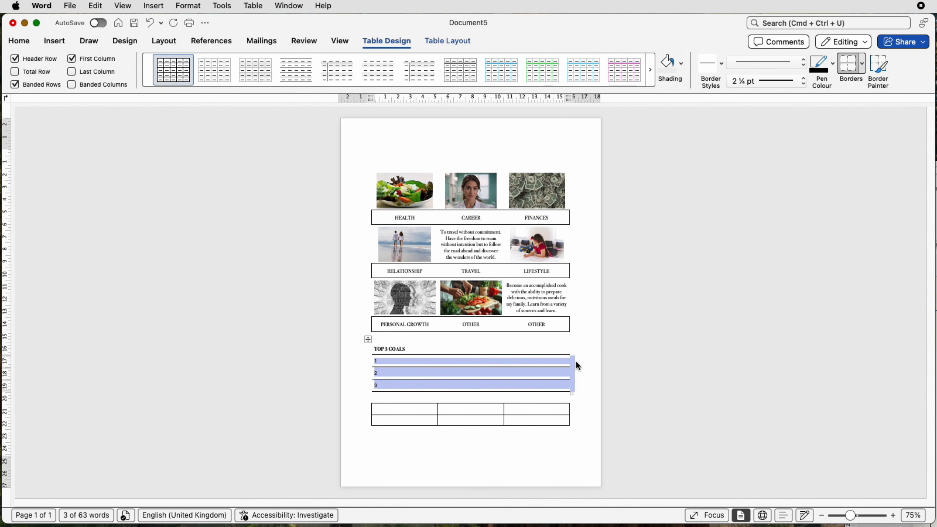
Merge the first row of the lowest table into one cell and paste the heading THIS YEAR'S INTENTION into it
drag(411, 410, 521, 410)
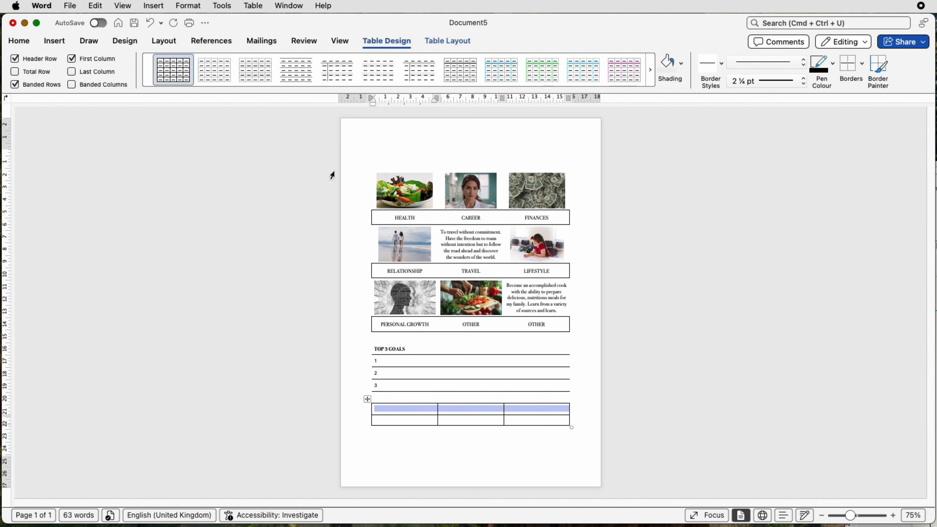
click(438, 41)
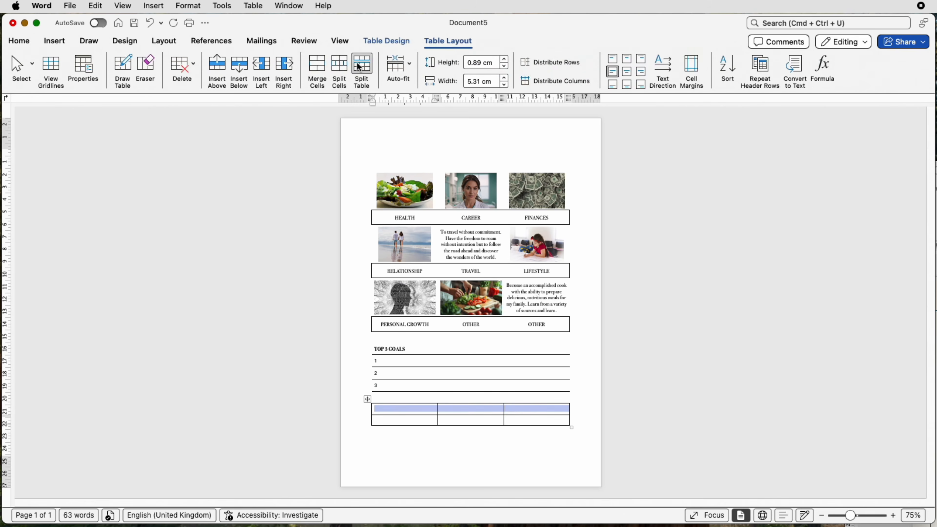
click(317, 71)
text(THIS YEAR'S INTENTION)
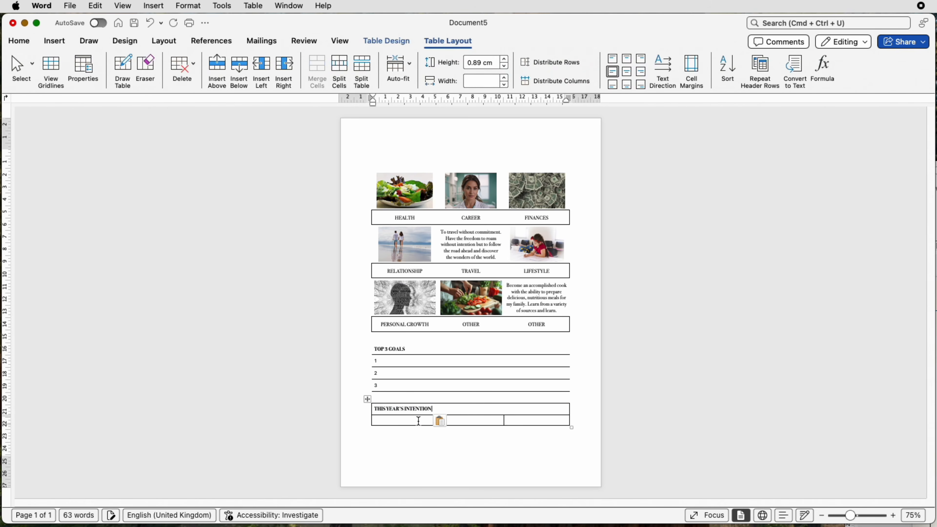
Merge the row beneath the THIS YEAR'S INTENTION heading into one cell and make it taller with two extra blank lines
drag(418, 421, 515, 424)
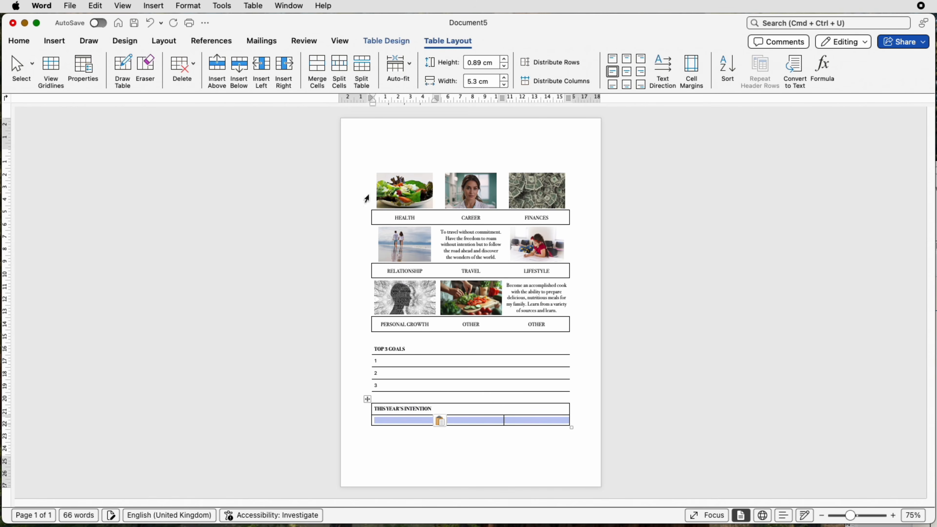
click(316, 71)
click(392, 421)
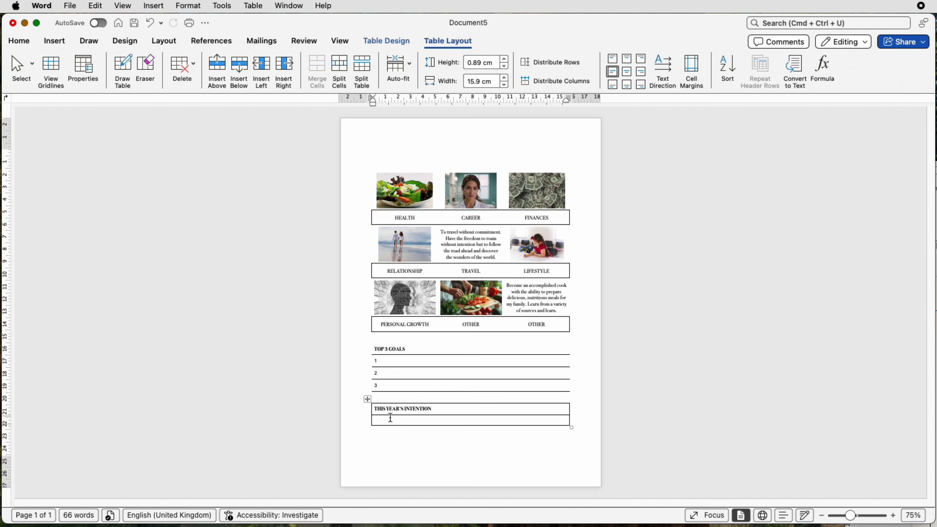
key(Return)
key(Return)
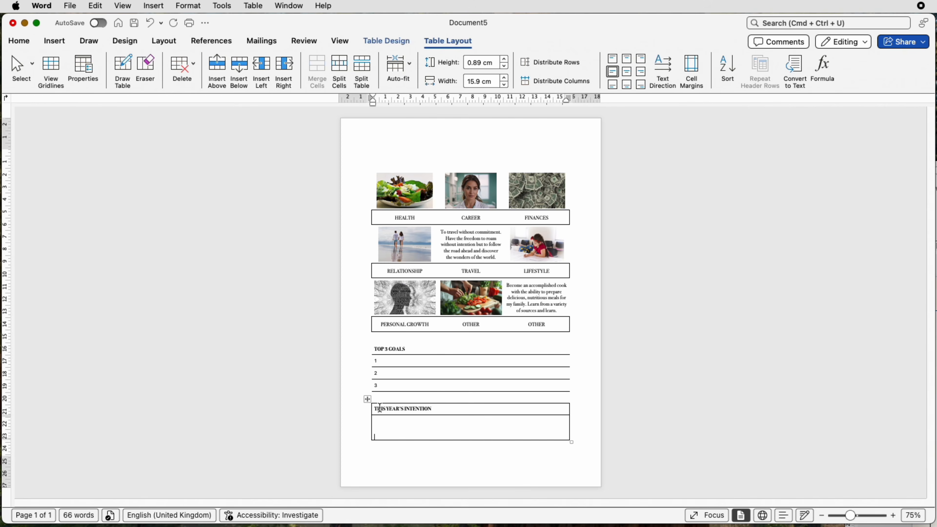
Remove all borders from the THIS YEAR'S INTENTION table
click(367, 399)
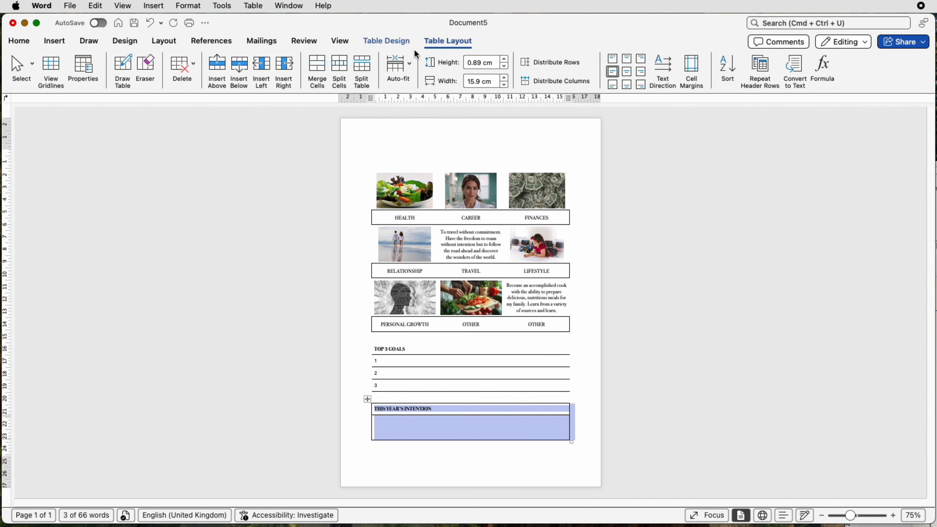
click(386, 40)
click(861, 61)
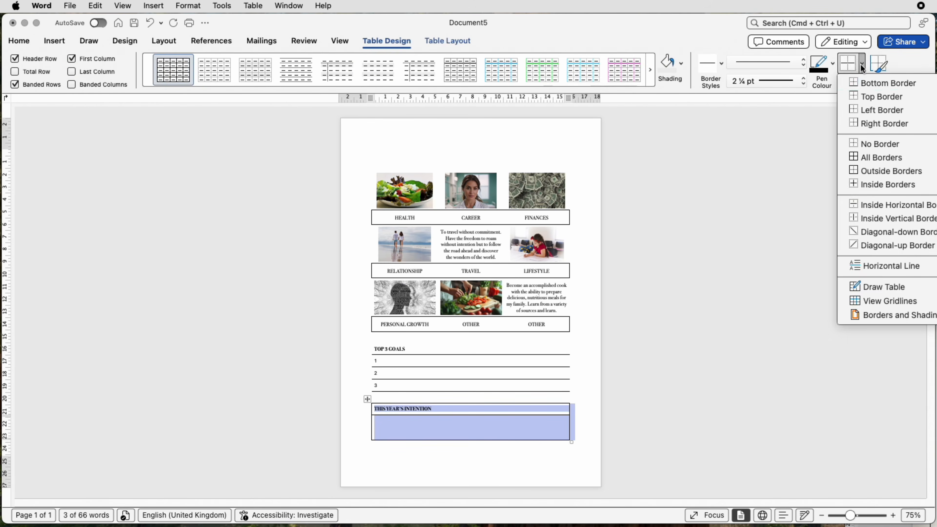
click(737, 223)
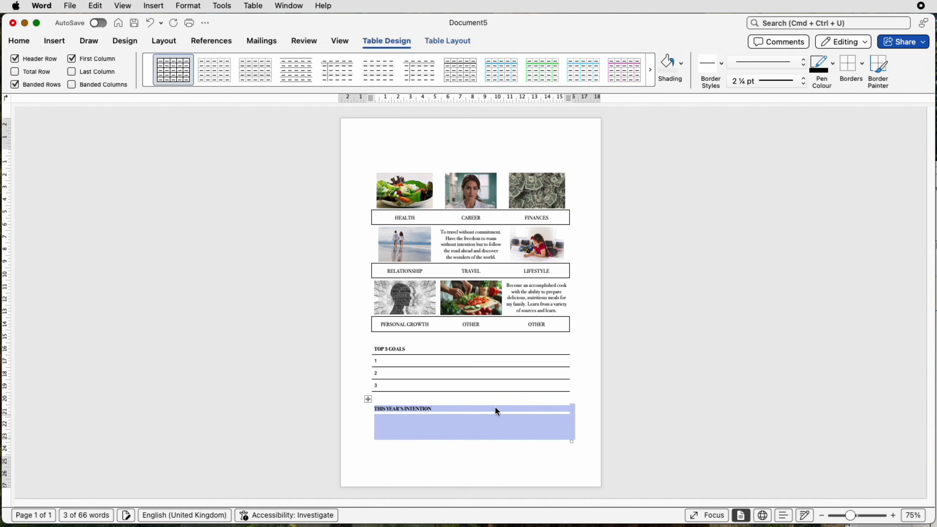
Apply outside borders to the empty cell beneath the THIS YEAR'S INTENTION heading
click(474, 431)
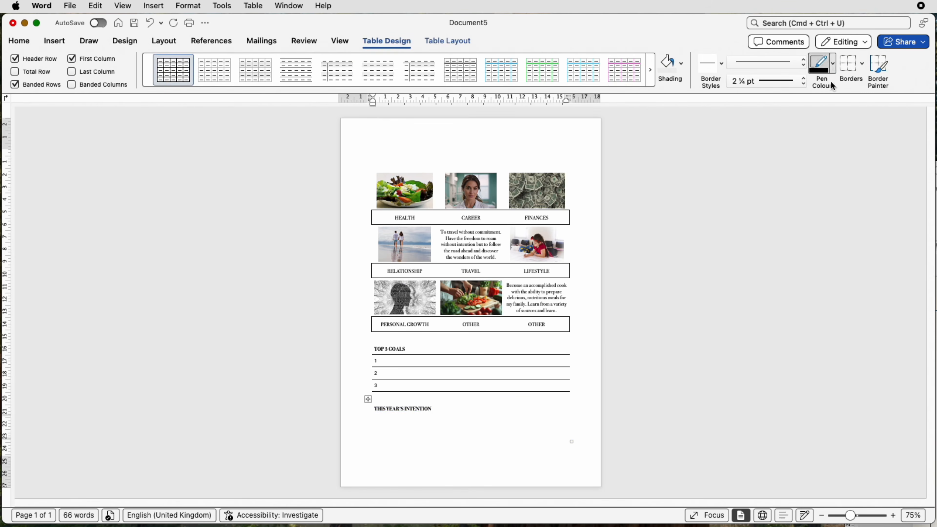
click(860, 63)
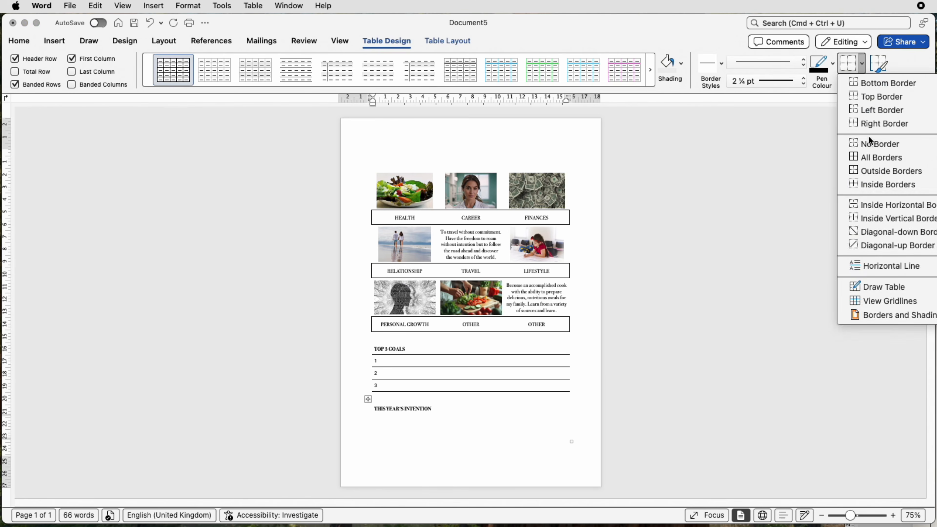
click(872, 172)
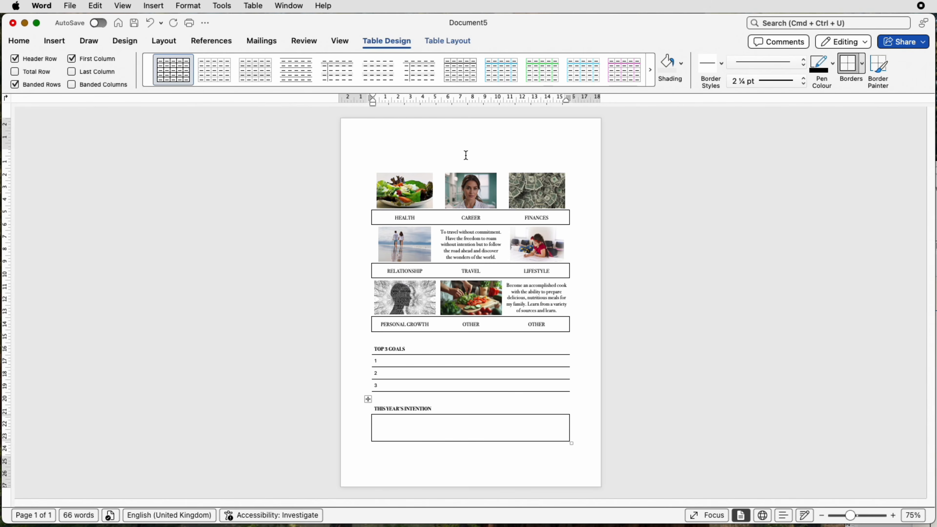
Add a blank line above the picture table and reduce the bottom page margin on the vertical ruler to fit everything on one page
click(409, 151)
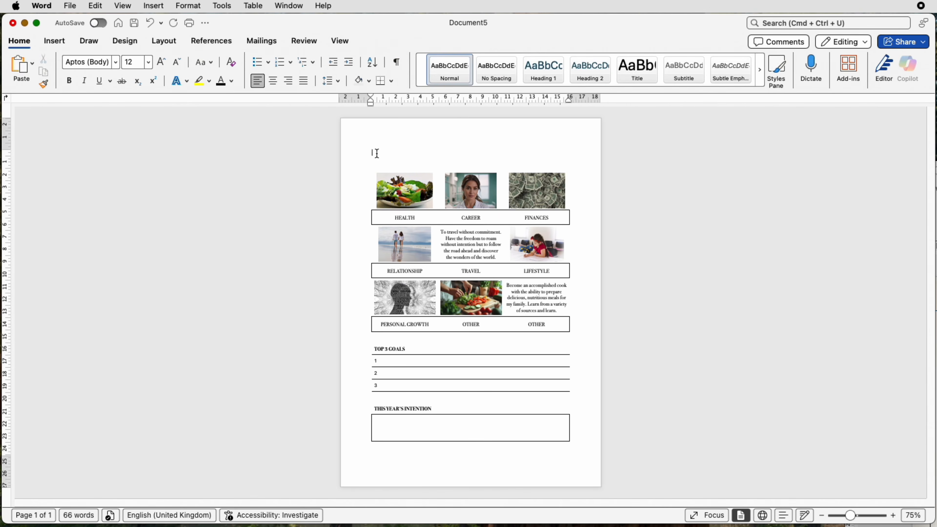
key(Return)
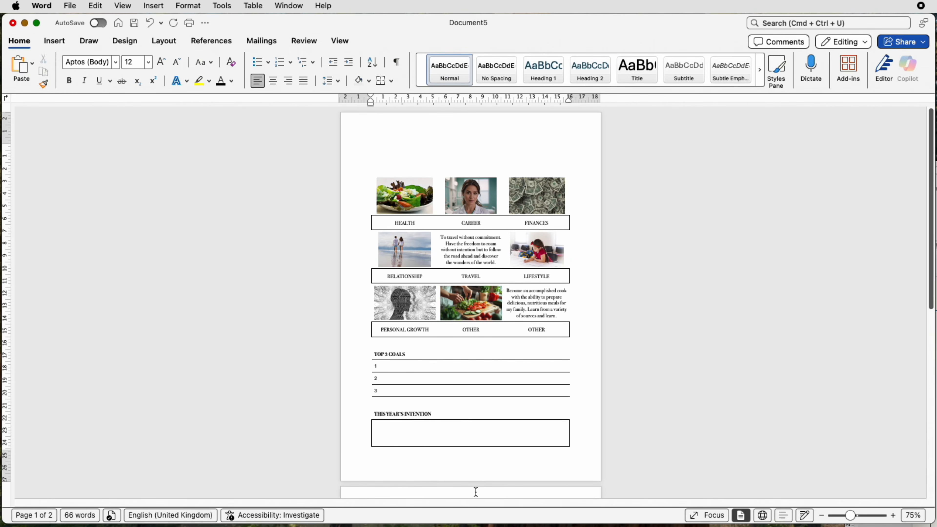
scroll(931, 294, down, 5)
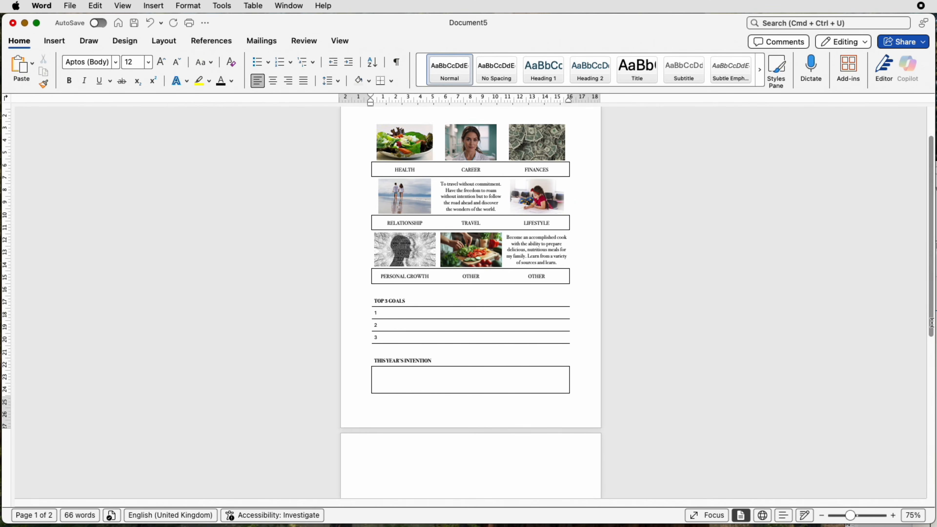
scroll(931, 294, up, 3)
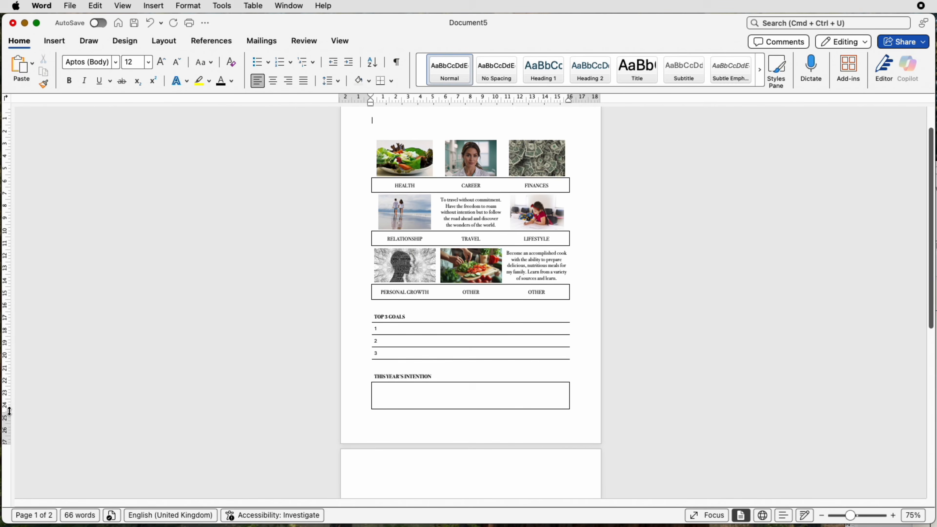
click(339, 41)
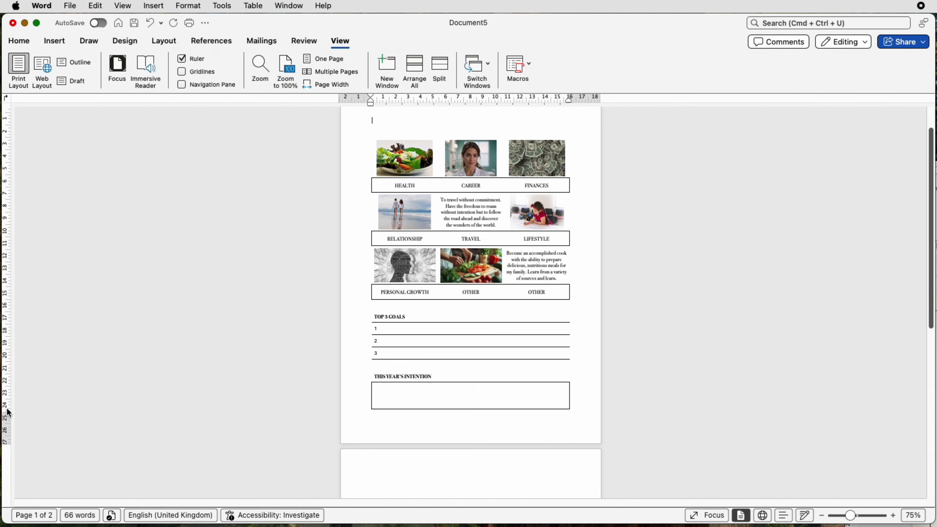
drag(6, 411, 4, 424)
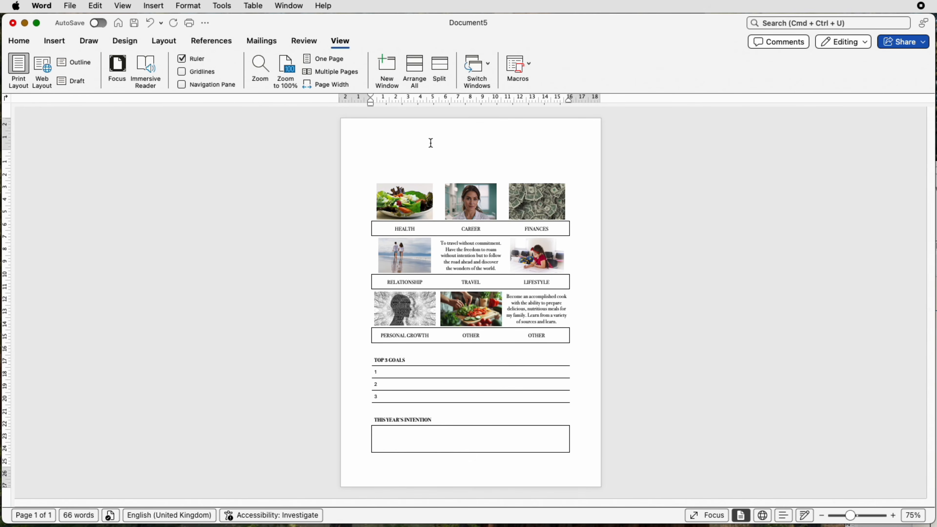
Insert WordArt in the plain black style above the picture table and replace its placeholder text with the pasted title FUTURE GOALS
click(56, 41)
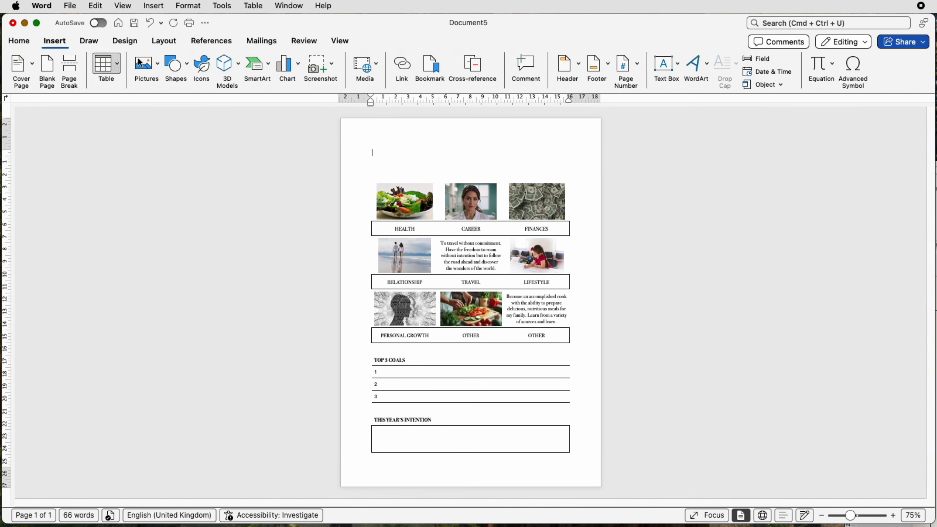
click(692, 70)
click(698, 92)
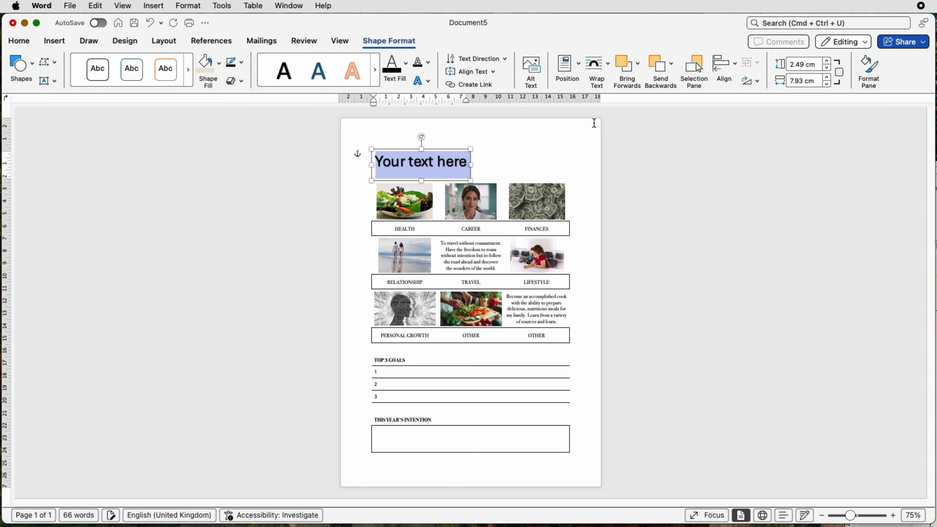
text(FUTURE GOALS)
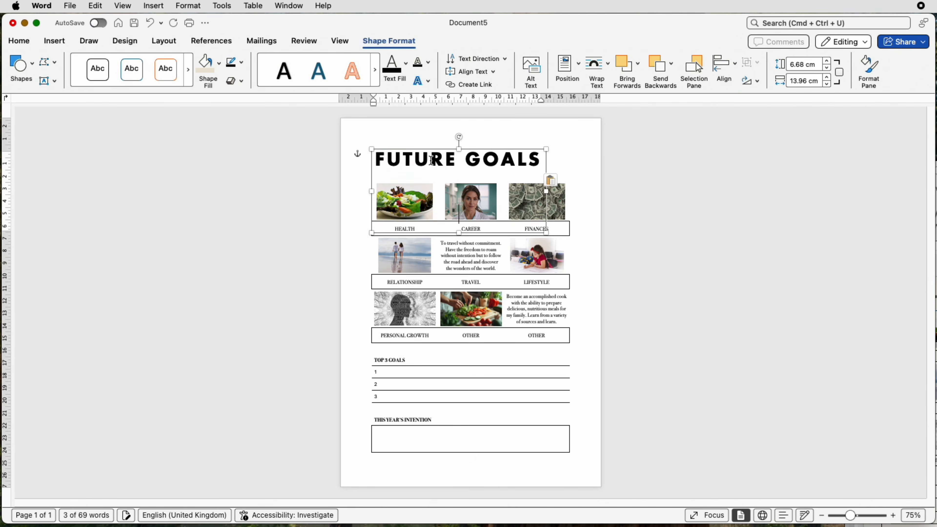
Resize the FUTURE GOALS WordArt box to about 1.83 cm high and 15.42 cm wide, and centre it horizontally between the margins
drag(459, 232, 552, 185)
drag(438, 168, 564, 167)
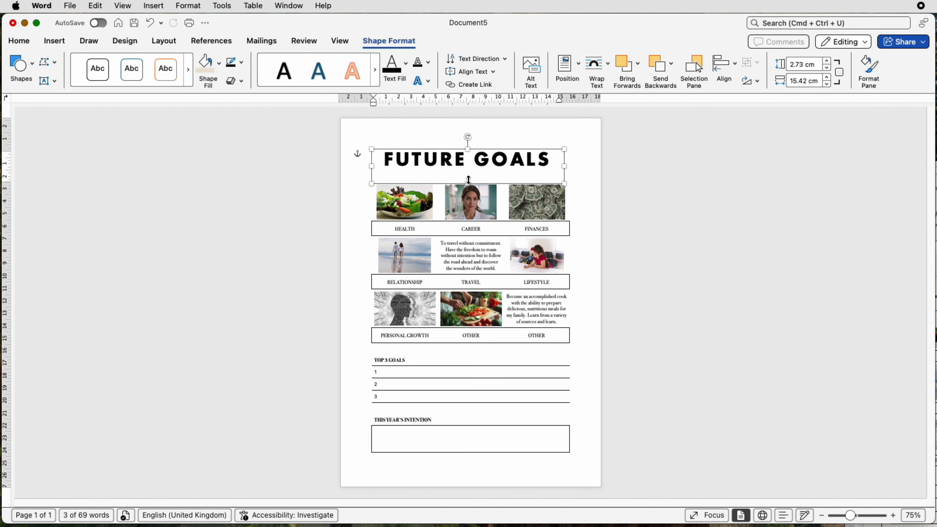
drag(470, 180, 470, 172)
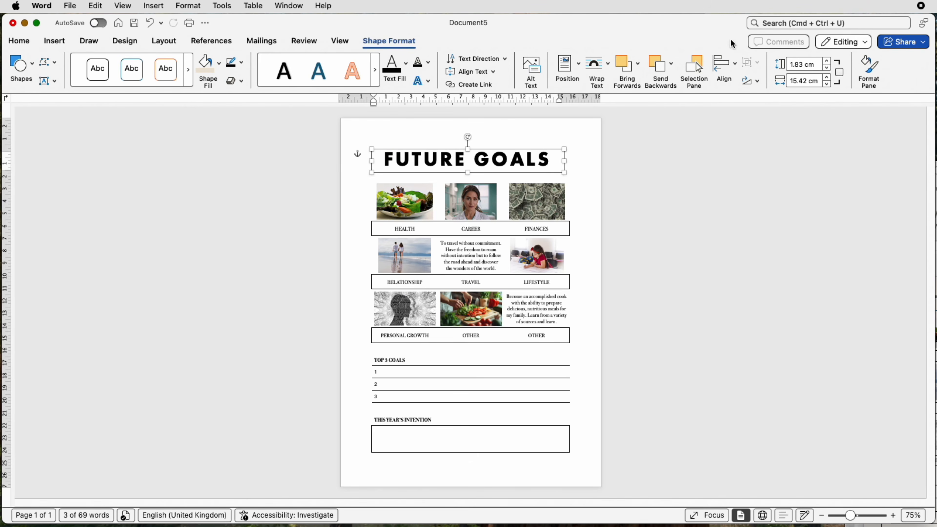
click(736, 67)
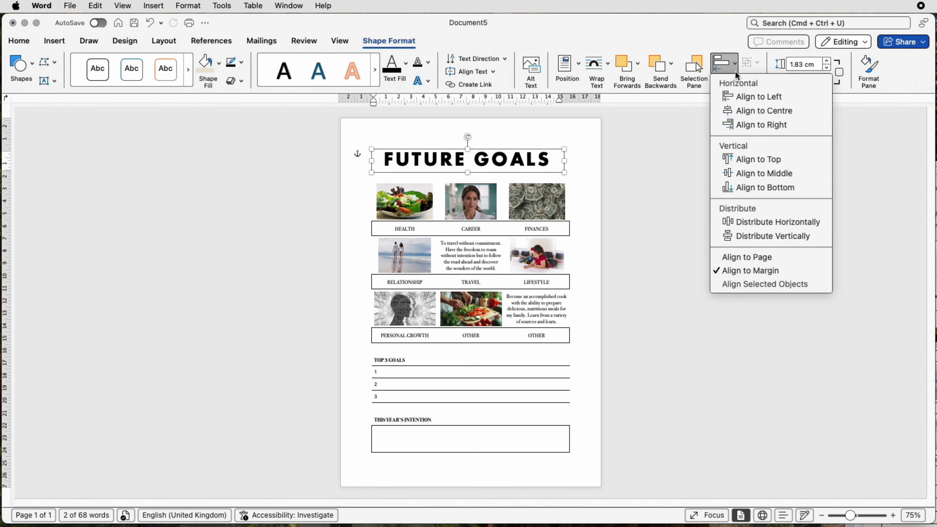
click(744, 111)
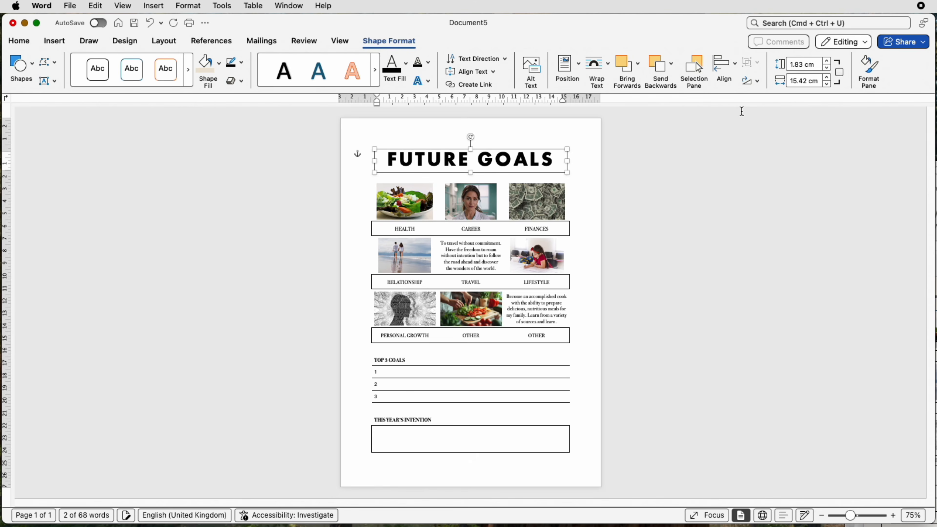
Check the font settings of the FUTURE GOALS title and nudge its WordArt box slightly upward
click(490, 157)
click(19, 40)
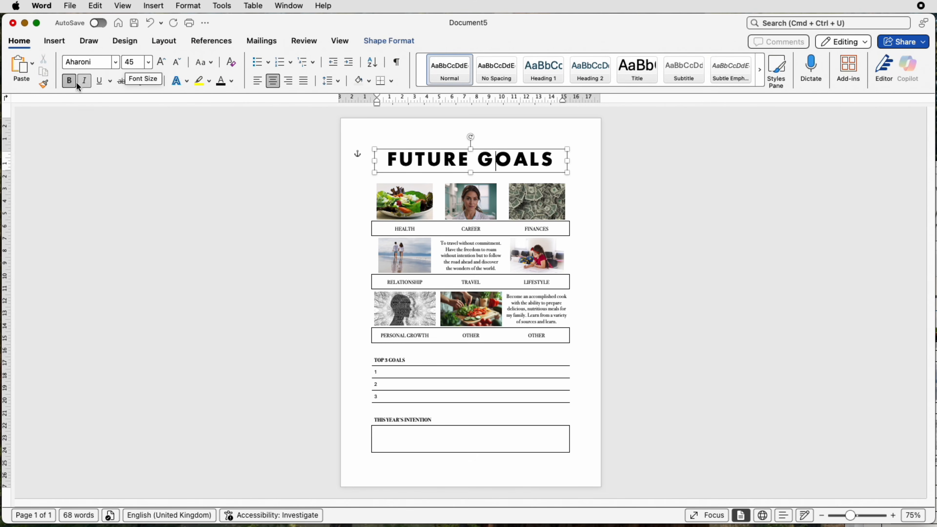
click(510, 151)
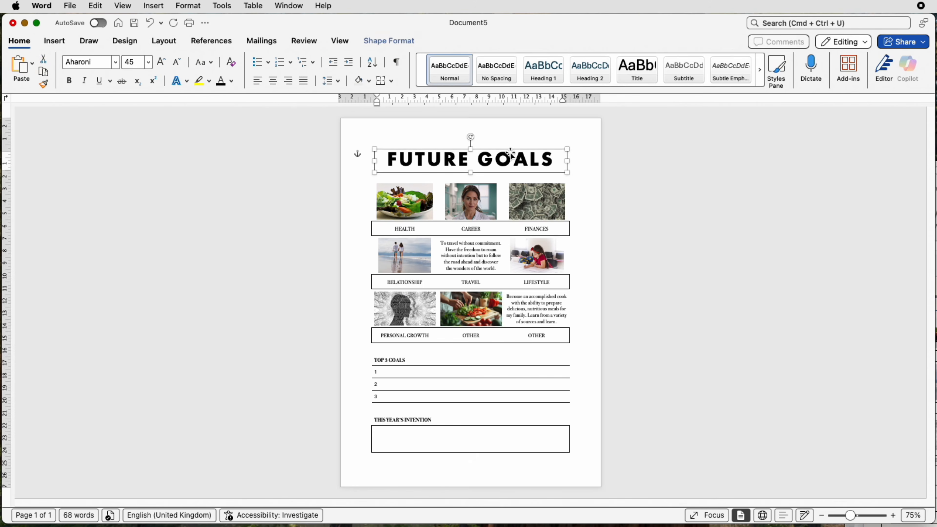
key(Up)
key(Up)
key(Up)
click(584, 161)
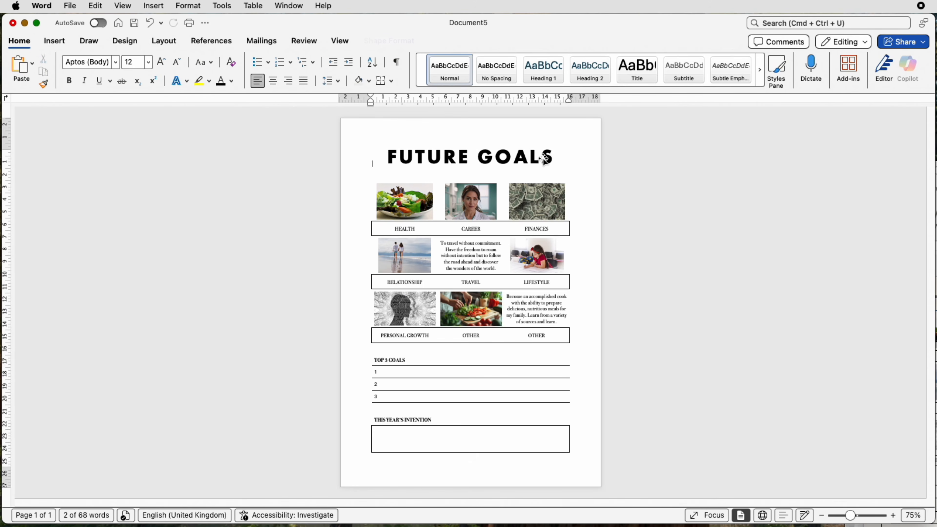
Draw a vertical line about 29.8 cm long down the page's left margin and nudge it slightly left
click(55, 41)
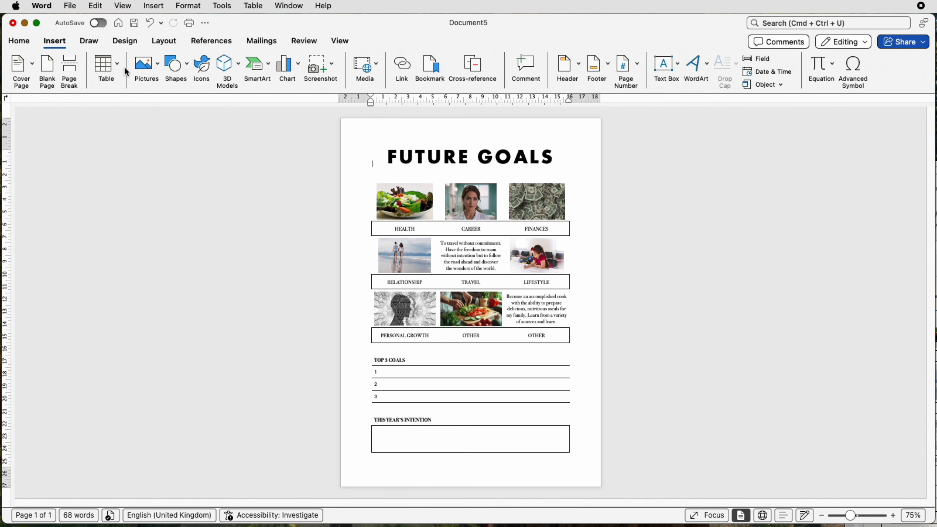
click(187, 74)
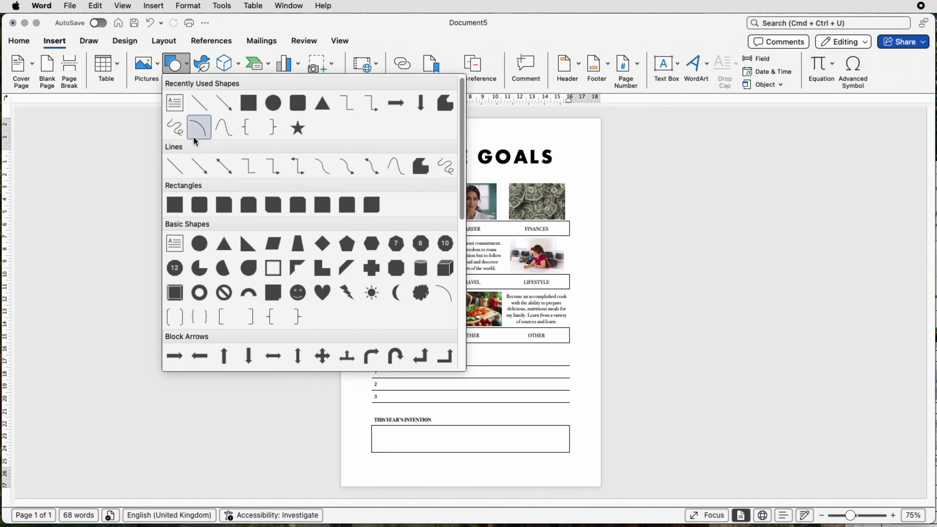
click(178, 167)
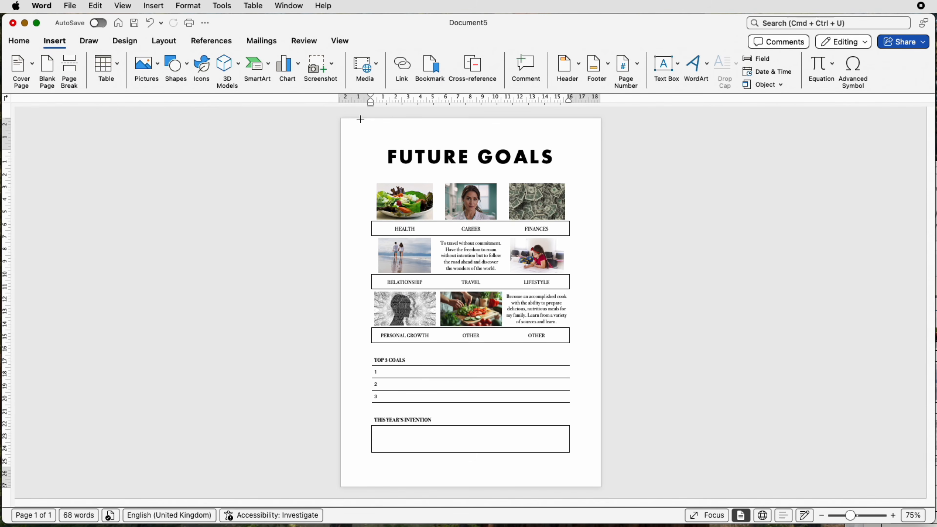
drag(360, 121, 357, 490)
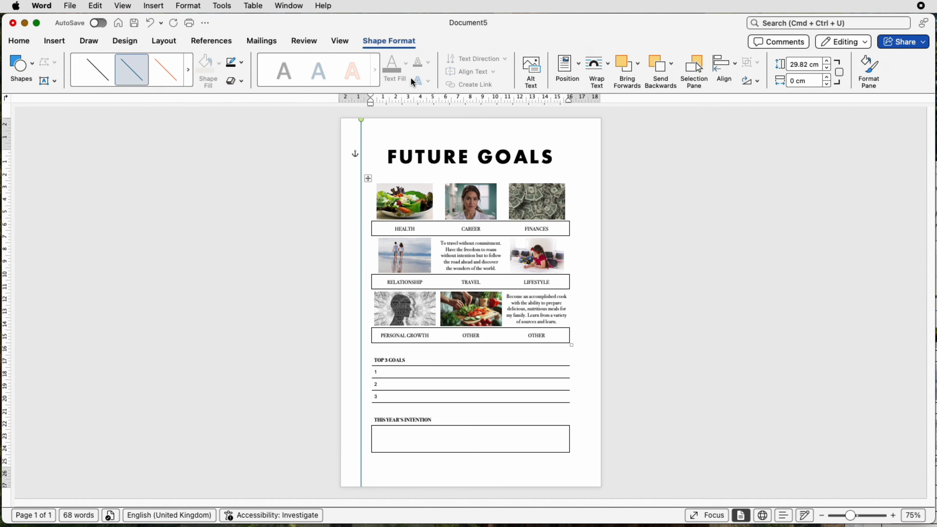
key(Left)
key(Left)
key(Left)
key(Left)
click(422, 129)
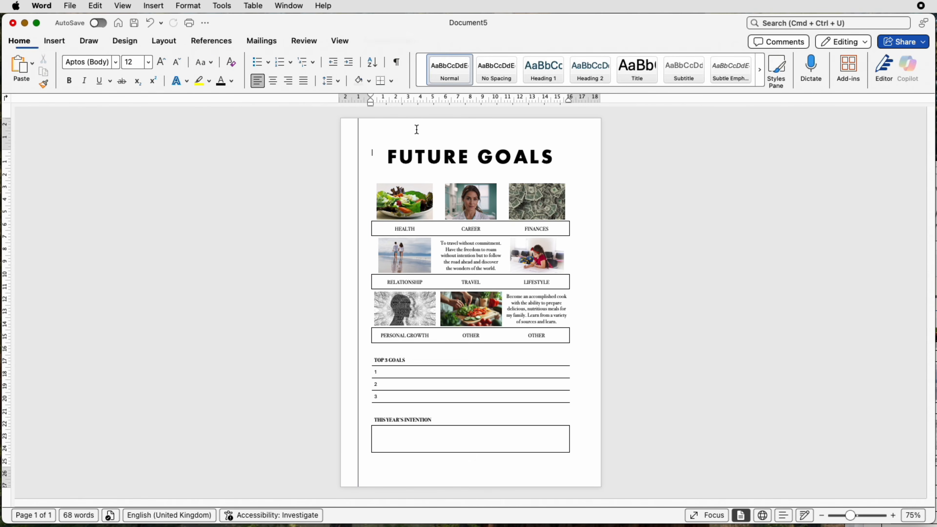
Draw a horizontal line across the full page width just below the FUTURE GOALS title and adjust its position and end
click(54, 42)
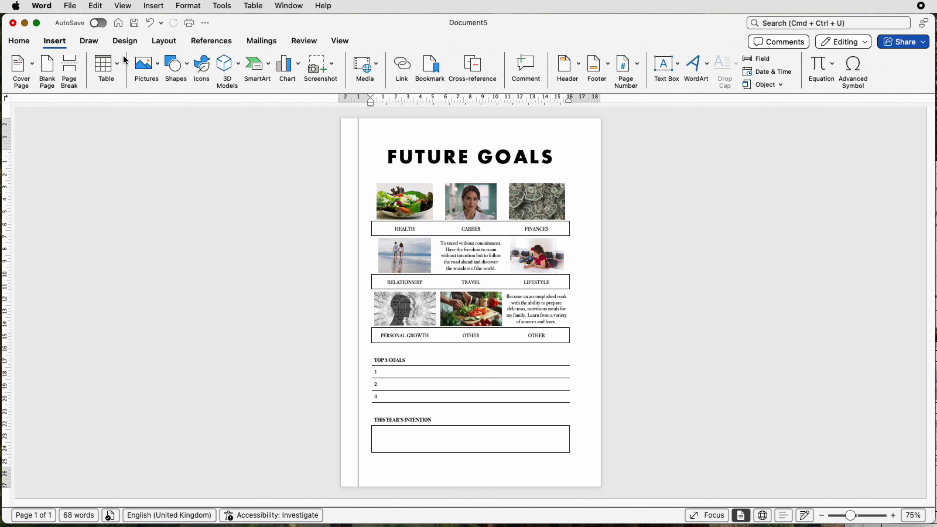
click(183, 70)
click(181, 170)
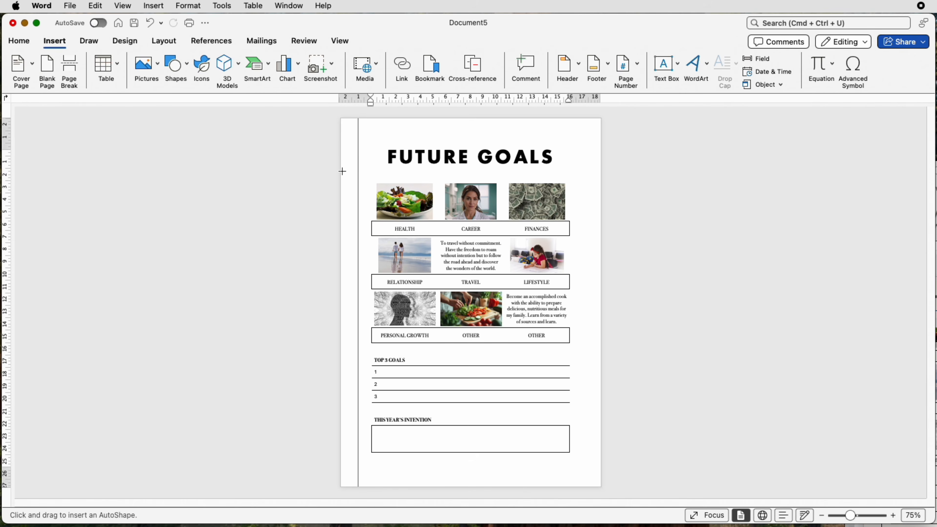
drag(342, 171, 602, 170)
drag(432, 167, 429, 163)
drag(600, 171, 604, 171)
click(586, 137)
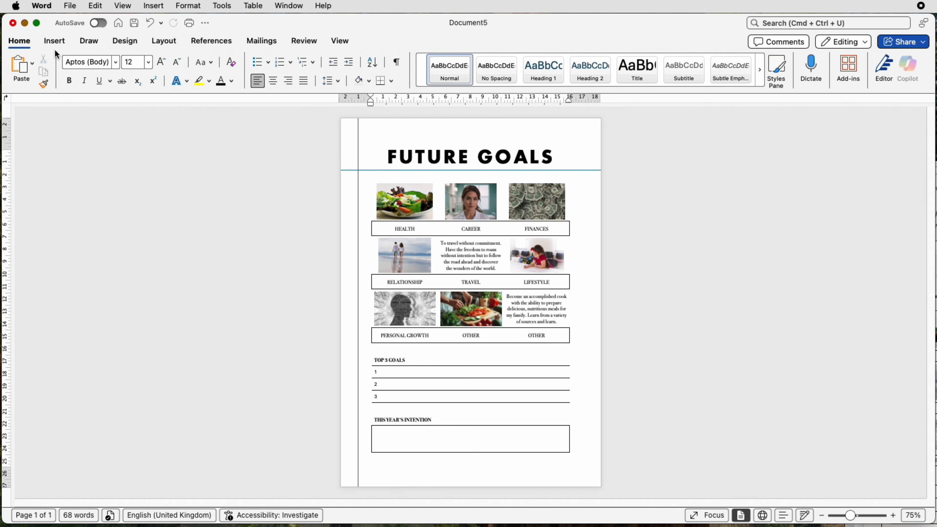
Draw a rectangle covering the whole page, about 29.9 cm high and 21.2 cm wide
click(56, 41)
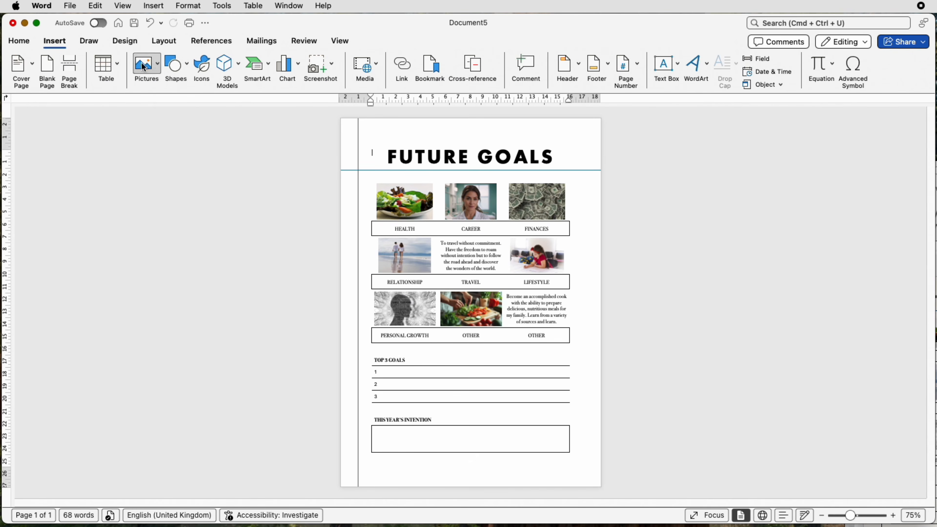
click(175, 64)
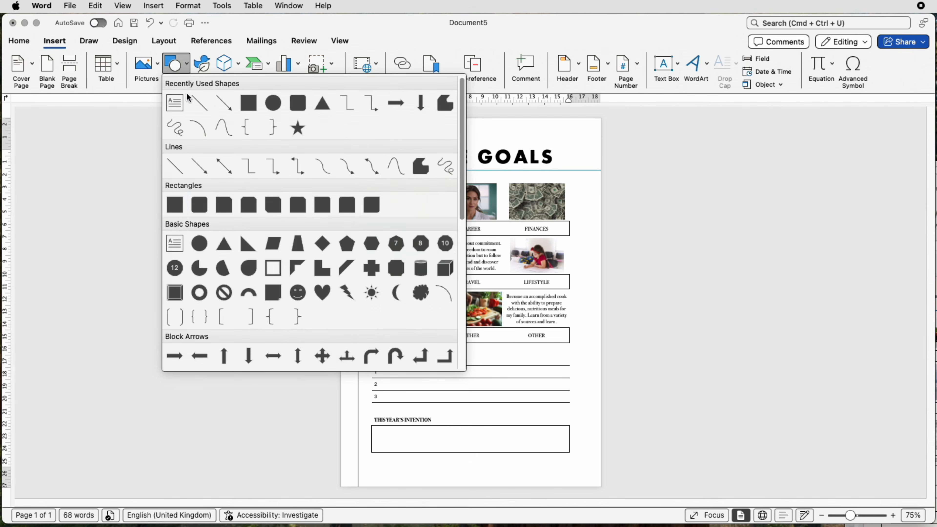
click(175, 205)
mouse_move(345, 121)
mouse_down()
mouse_move(357, 158)
mouse_move(601, 487)
mouse_up()
drag(551, 314, 548, 310)
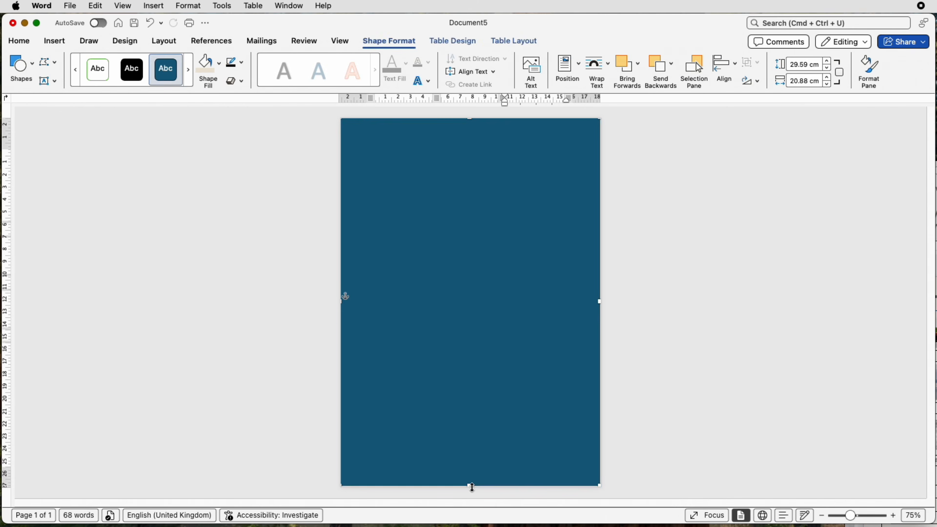
drag(471, 485, 471, 489)
drag(600, 301, 604, 301)
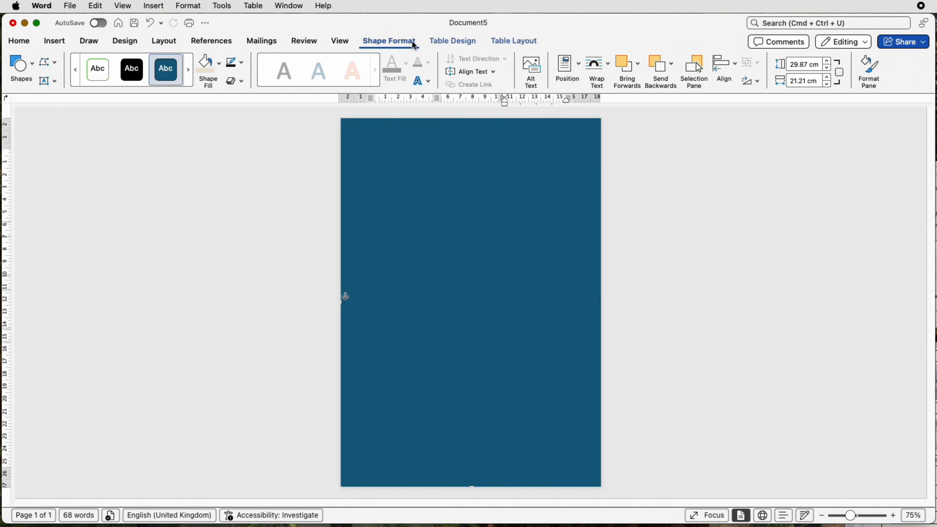
Give the page-sized rectangle a solid fill in the recently used beige colour
click(866, 69)
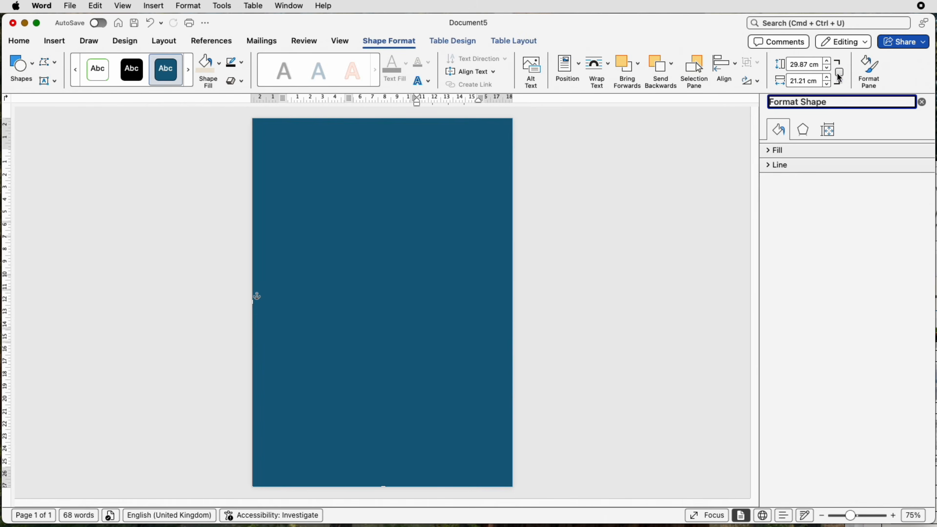
click(772, 152)
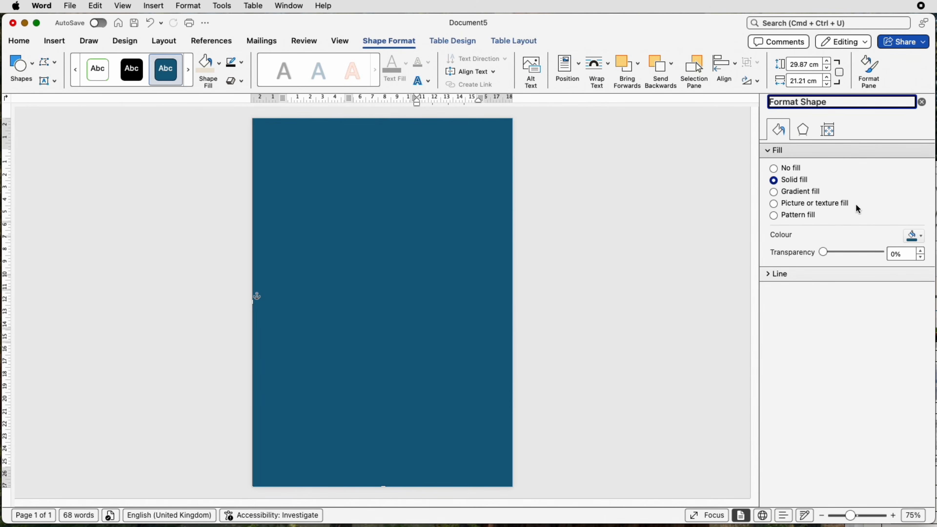
click(922, 239)
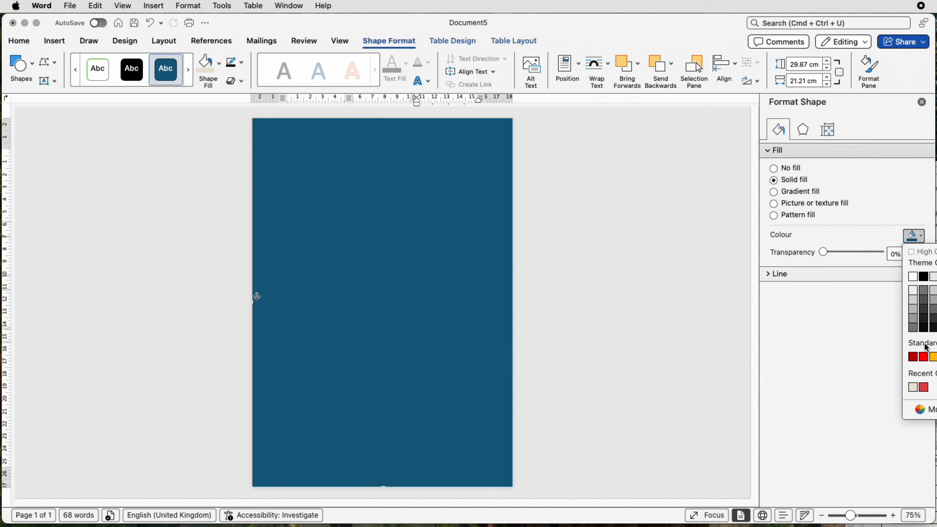
click(913, 387)
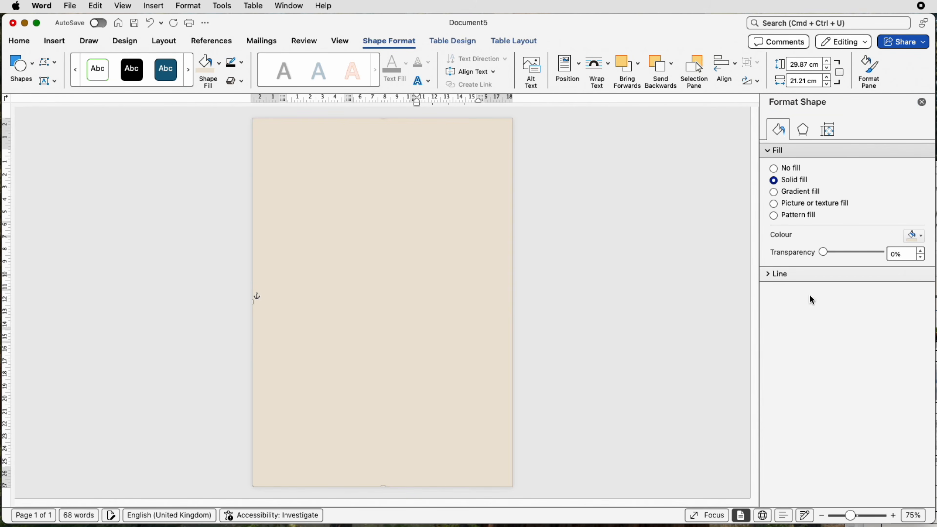
Change the rectangle's fill to a radial gradient from a white centre to beige edges
click(773, 192)
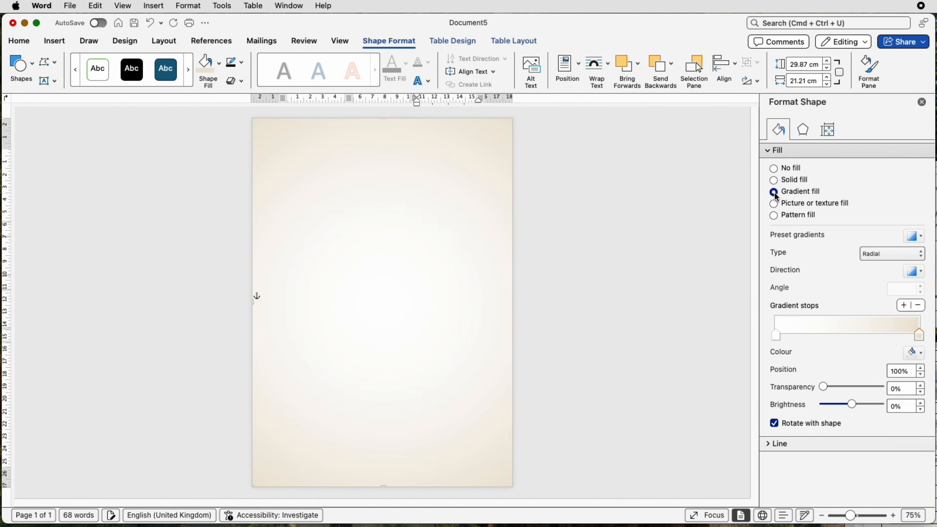
click(882, 258)
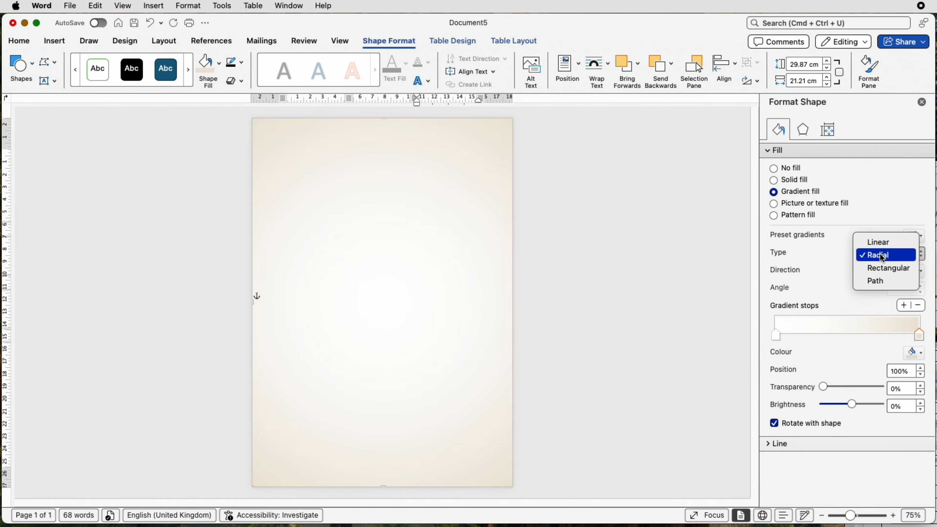
click(881, 258)
click(914, 271)
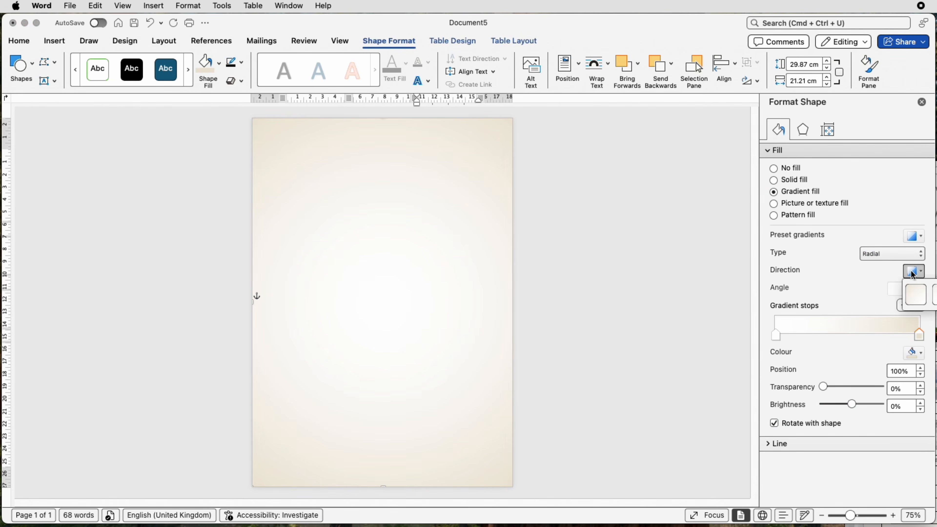
click(916, 295)
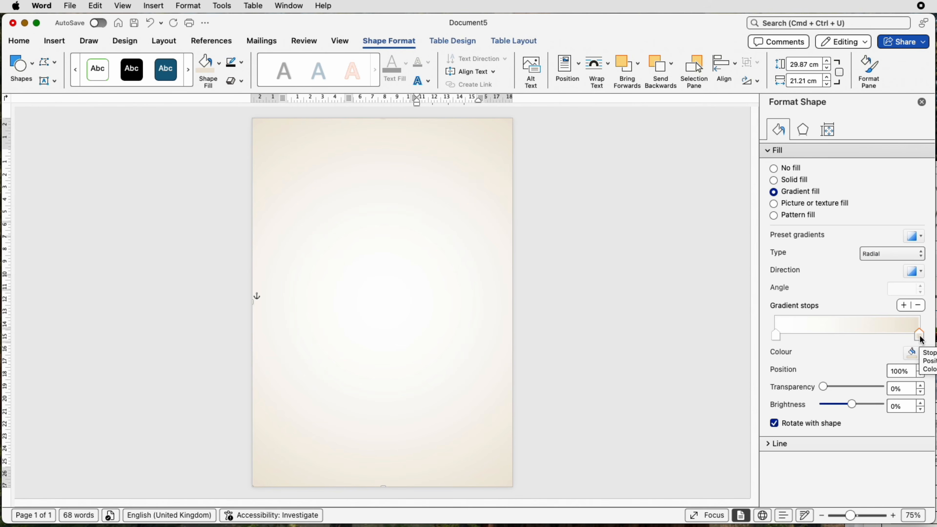
Try red as the colour of the gradient stop at 0% and set that stop back to white
click(917, 353)
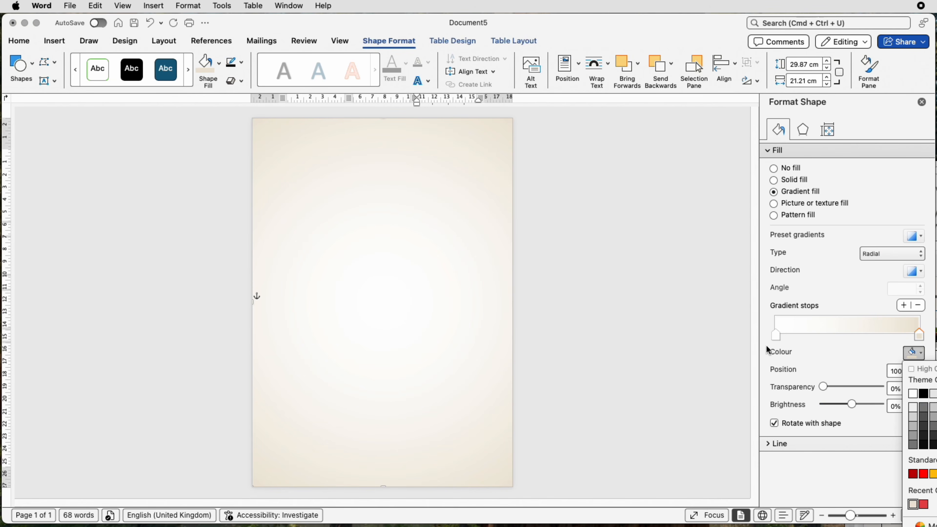
click(778, 339)
click(777, 337)
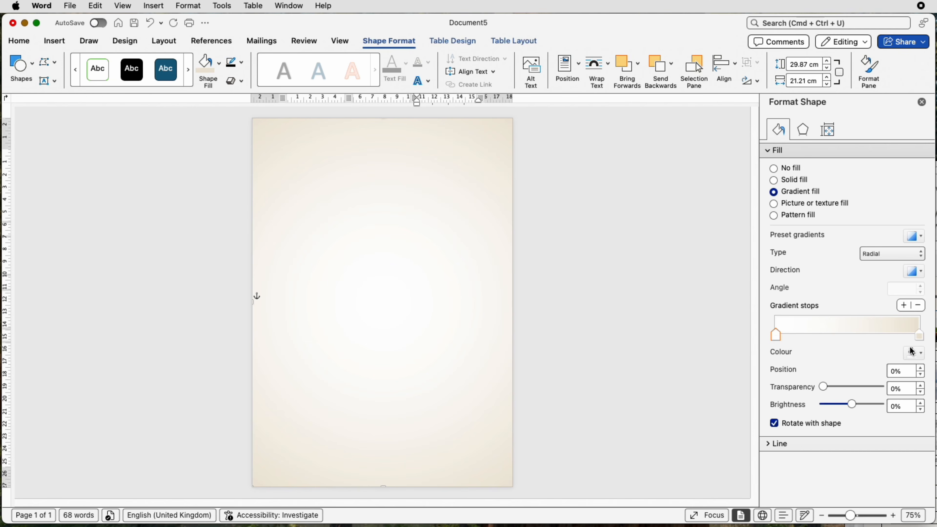
click(921, 356)
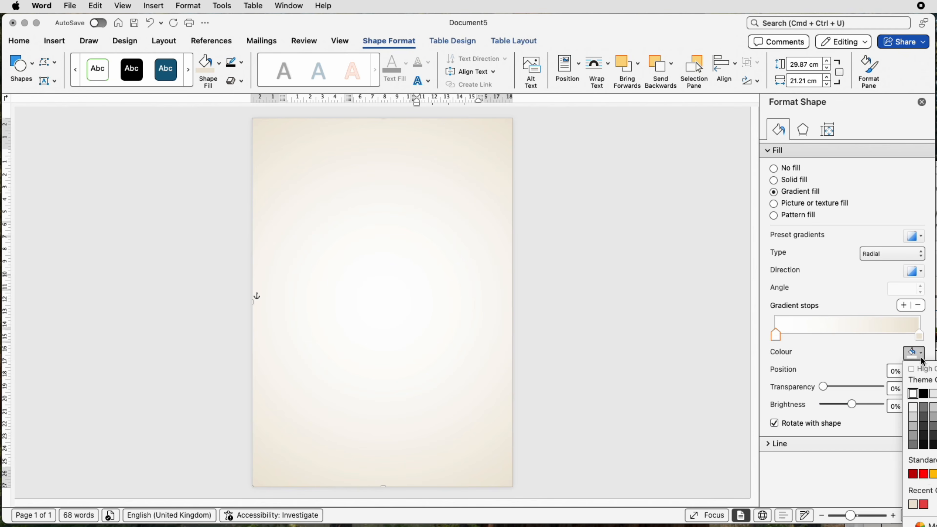
click(926, 475)
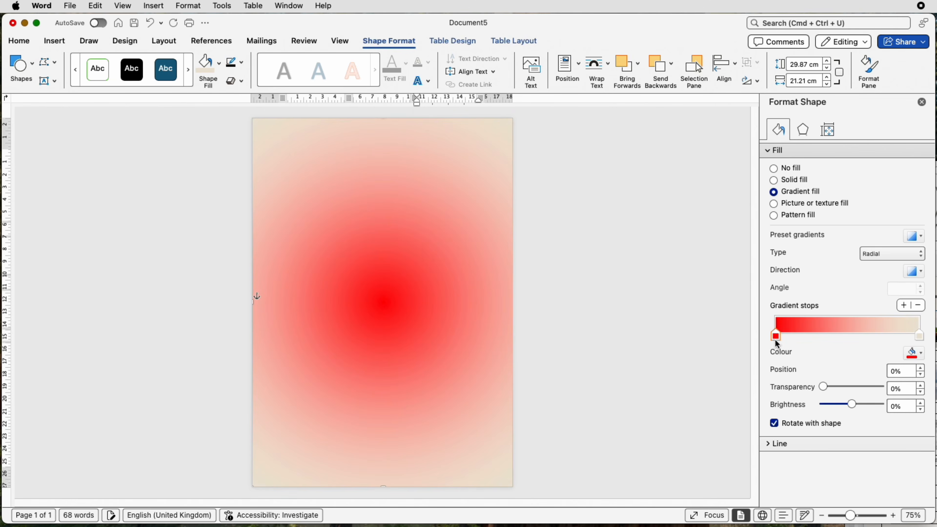
click(917, 354)
click(912, 393)
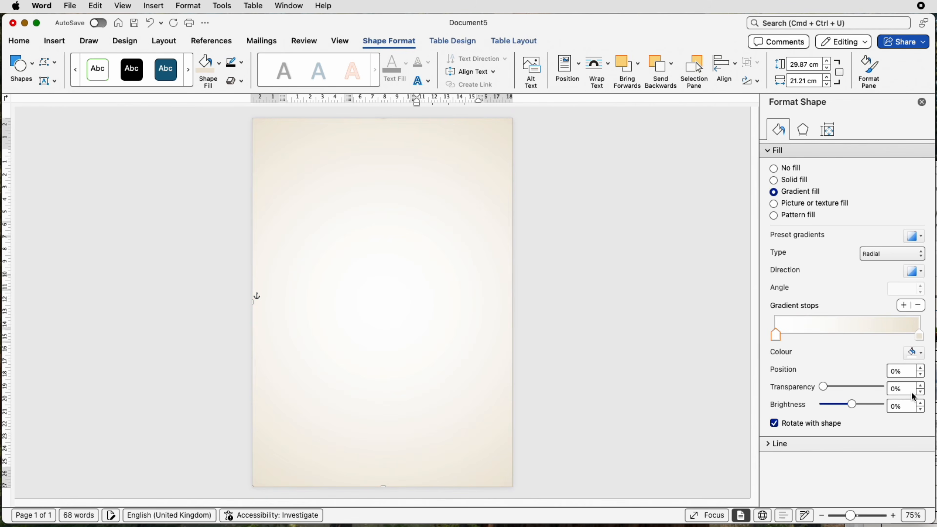
Send the gradient rectangle to the back and set its text wrapping to Behind Text
click(673, 68)
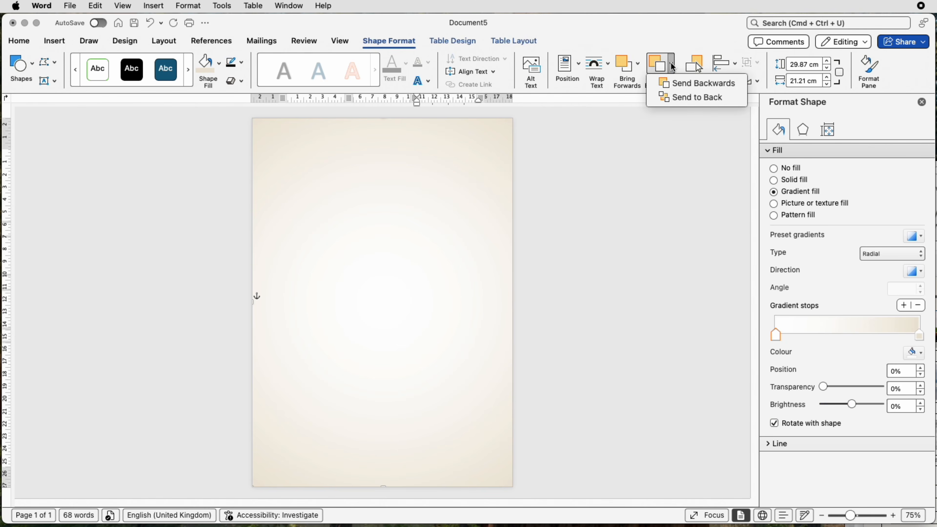
click(676, 98)
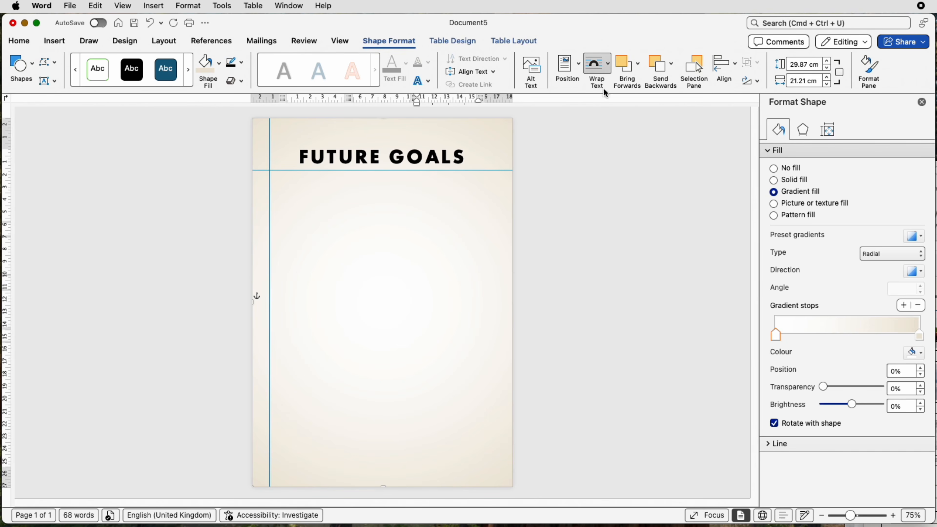
click(611, 71)
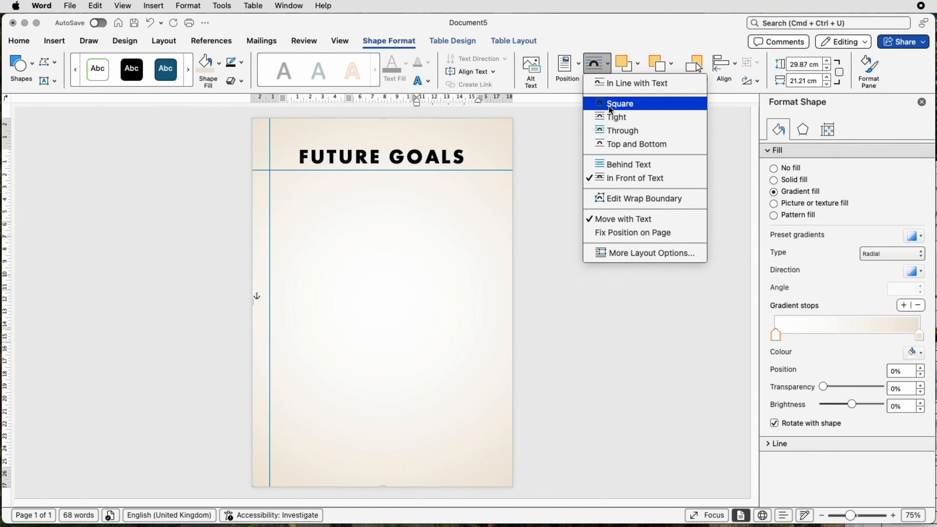
click(610, 164)
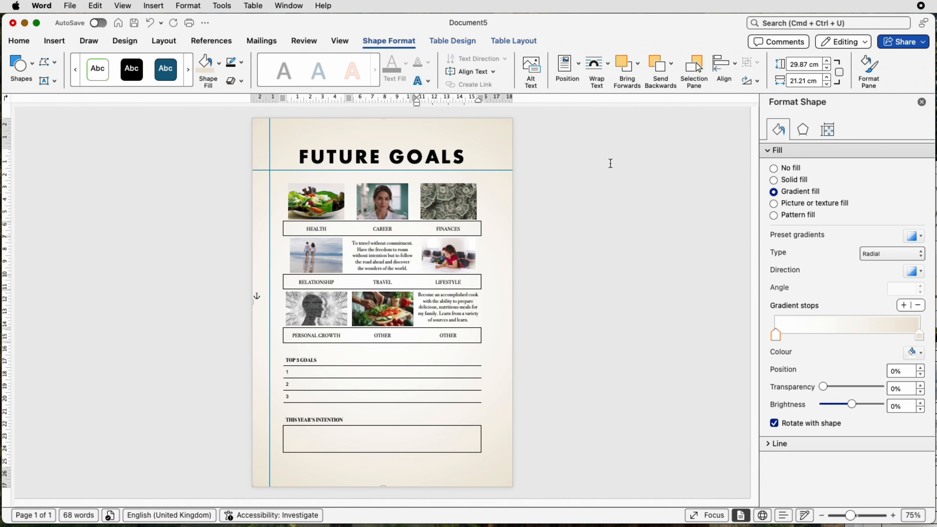
click(555, 184)
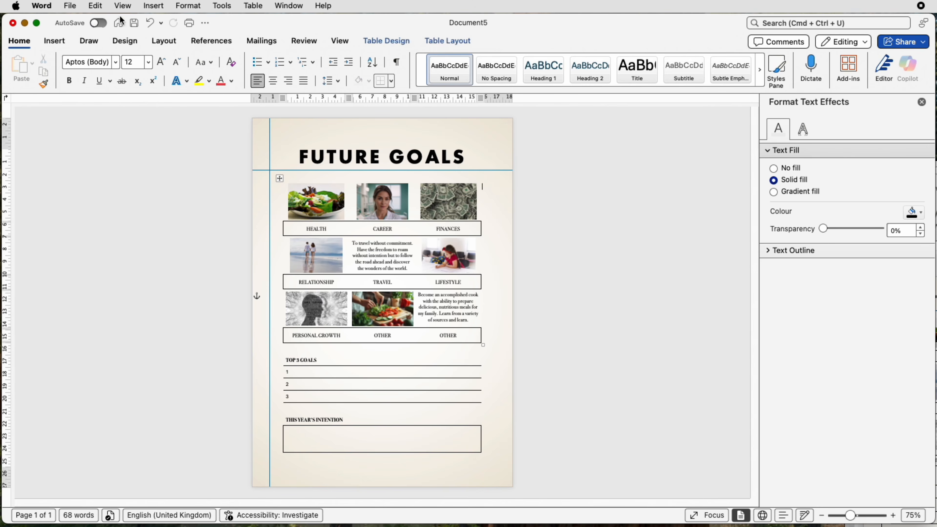
Examine the file formats offered for saving the document under a new name, and cancel without saving
click(70, 8)
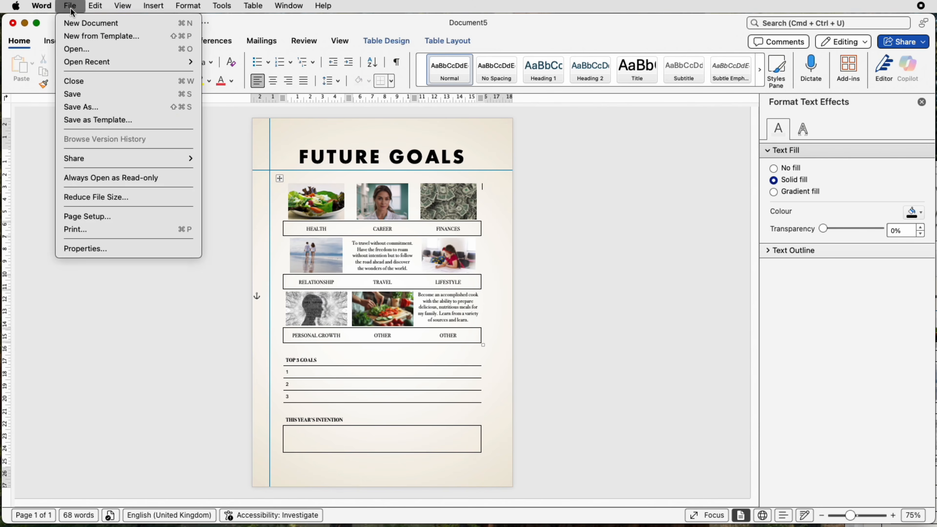
click(88, 108)
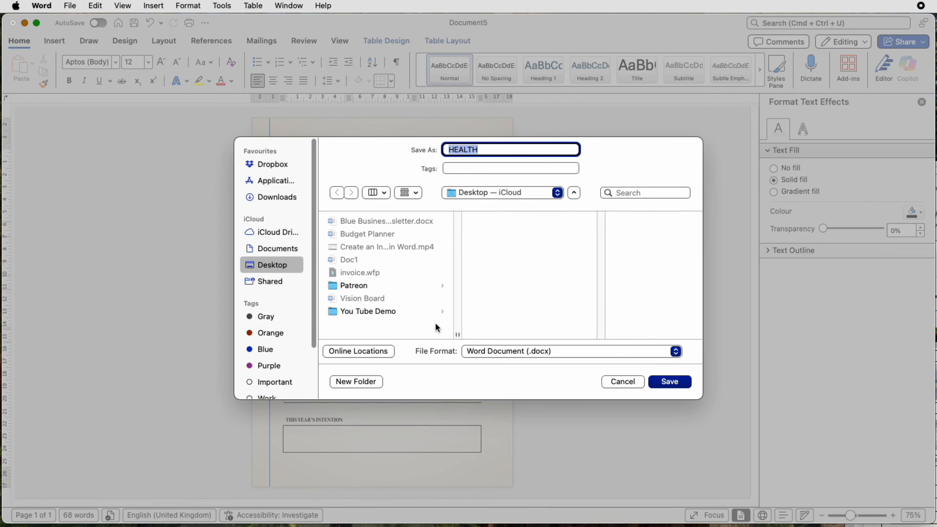
click(568, 355)
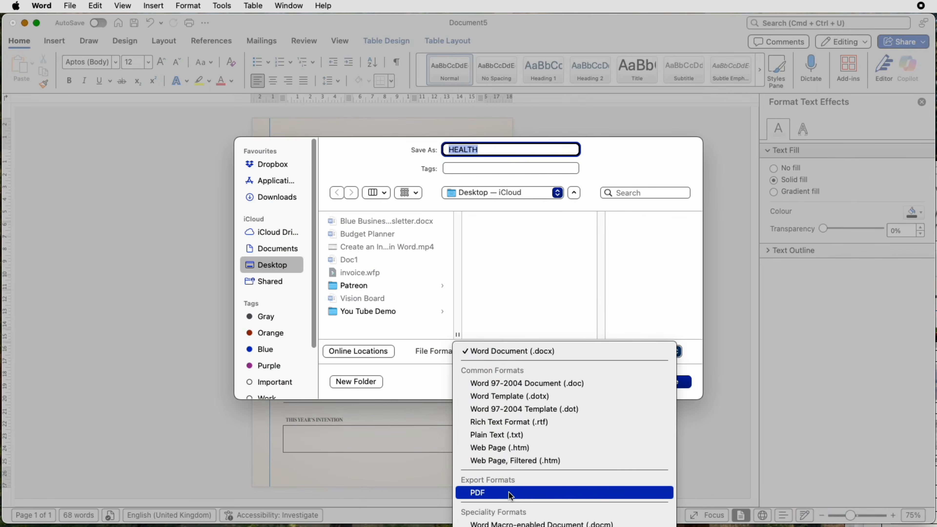
click(574, 355)
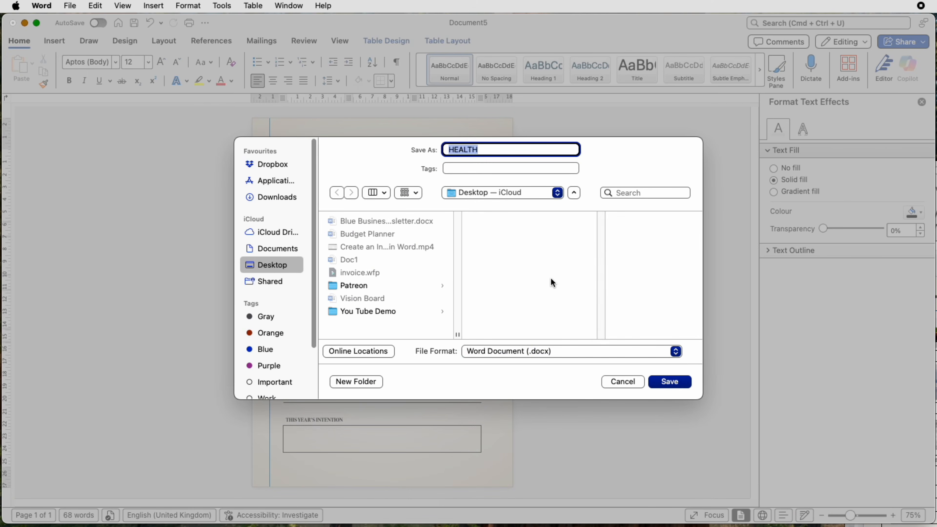
click(613, 383)
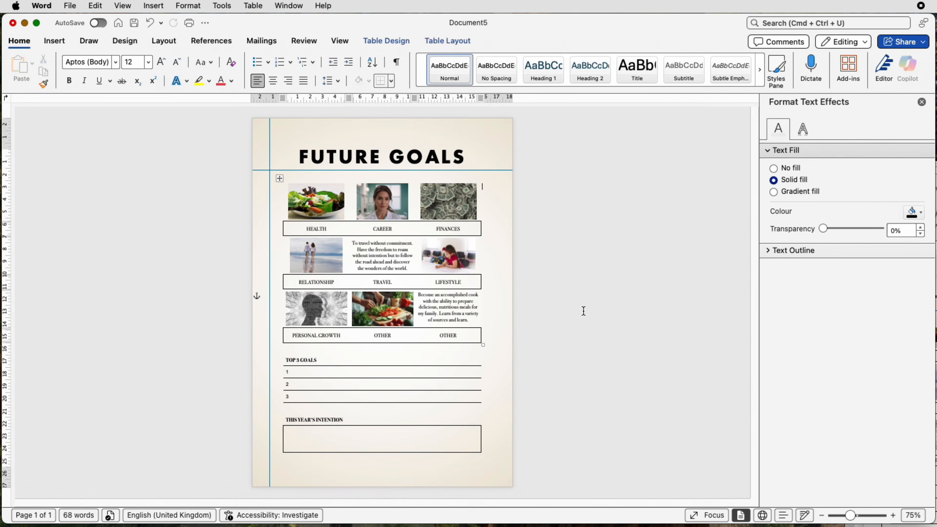